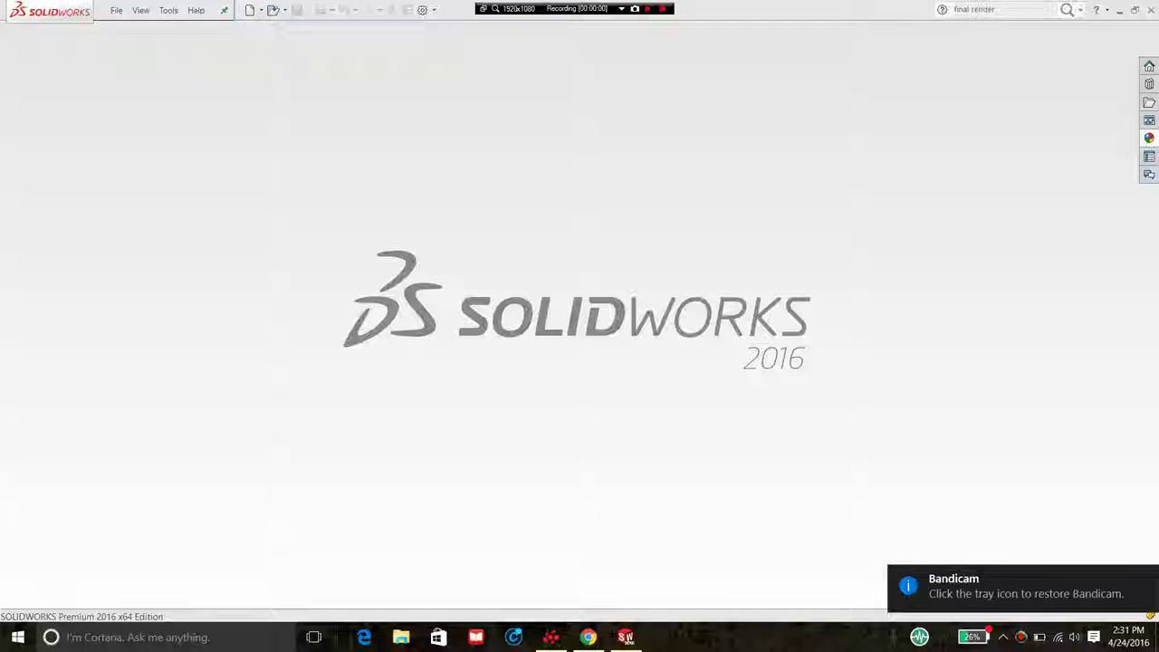
# - Create a new blank part document, Part3
pyautogui.click(115, 10)
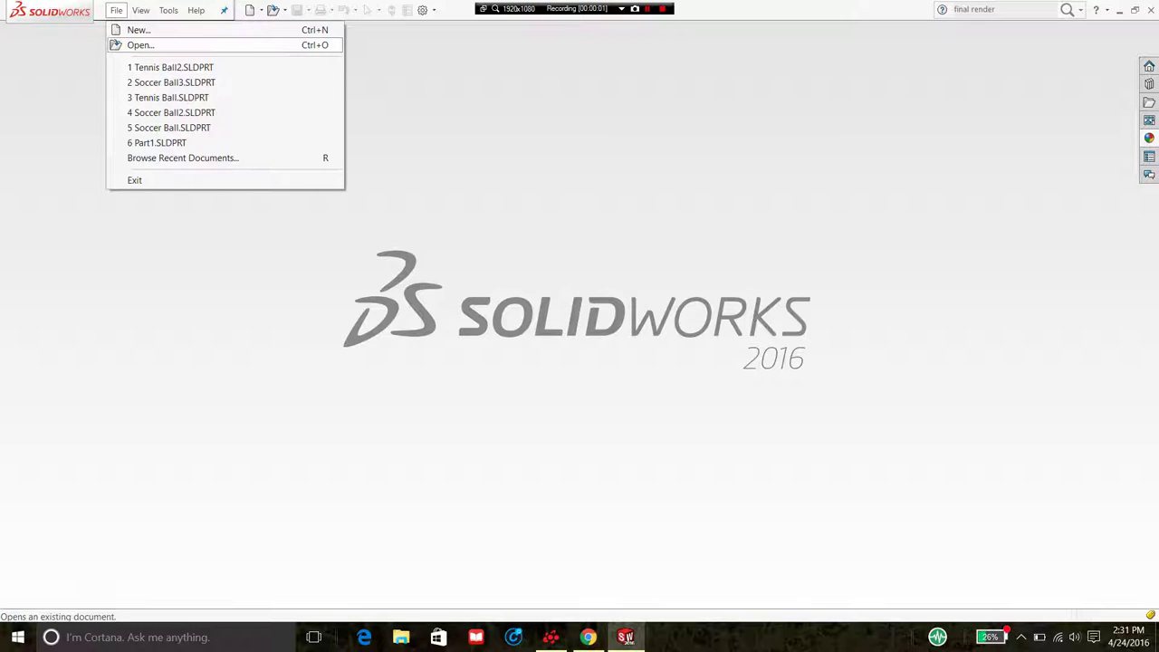
pyautogui.click(139, 30)
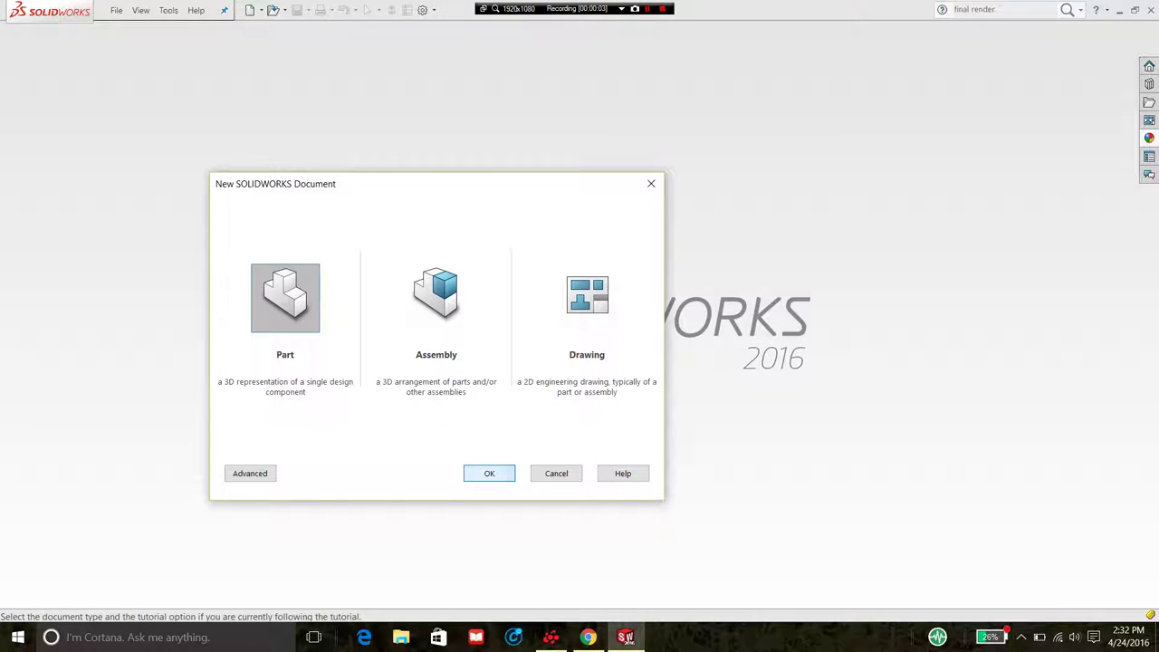
pyautogui.press('Return')
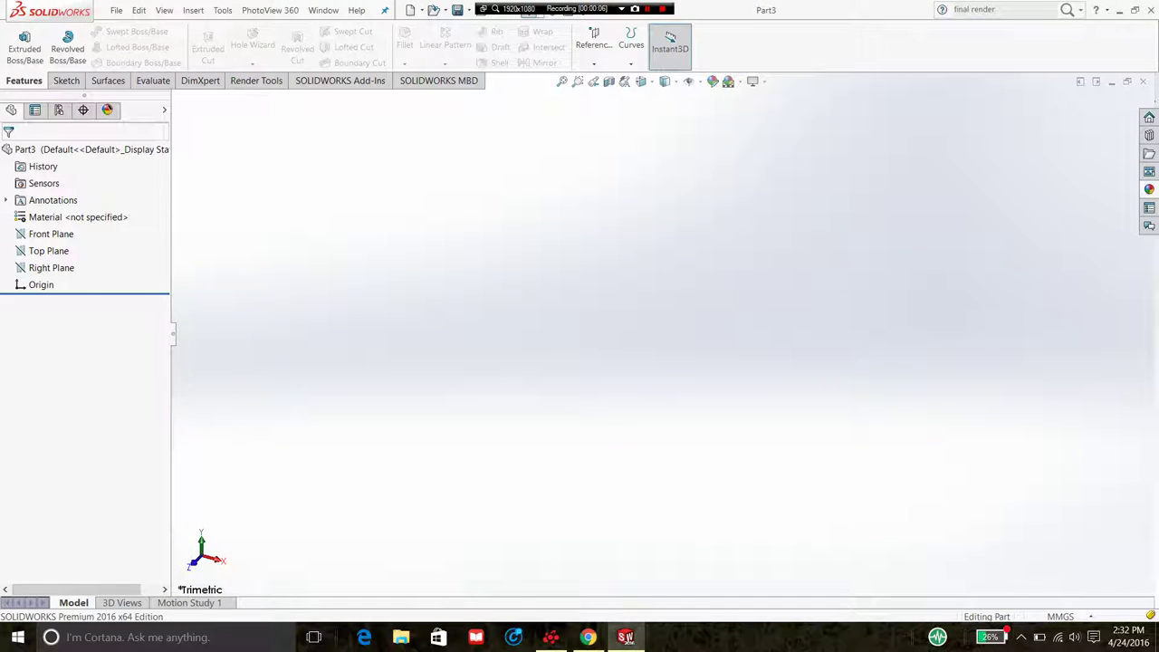
# - On the Top Plane, sketch a circle centred at the origin with a 60 mm diameter
pyautogui.click(45, 251)
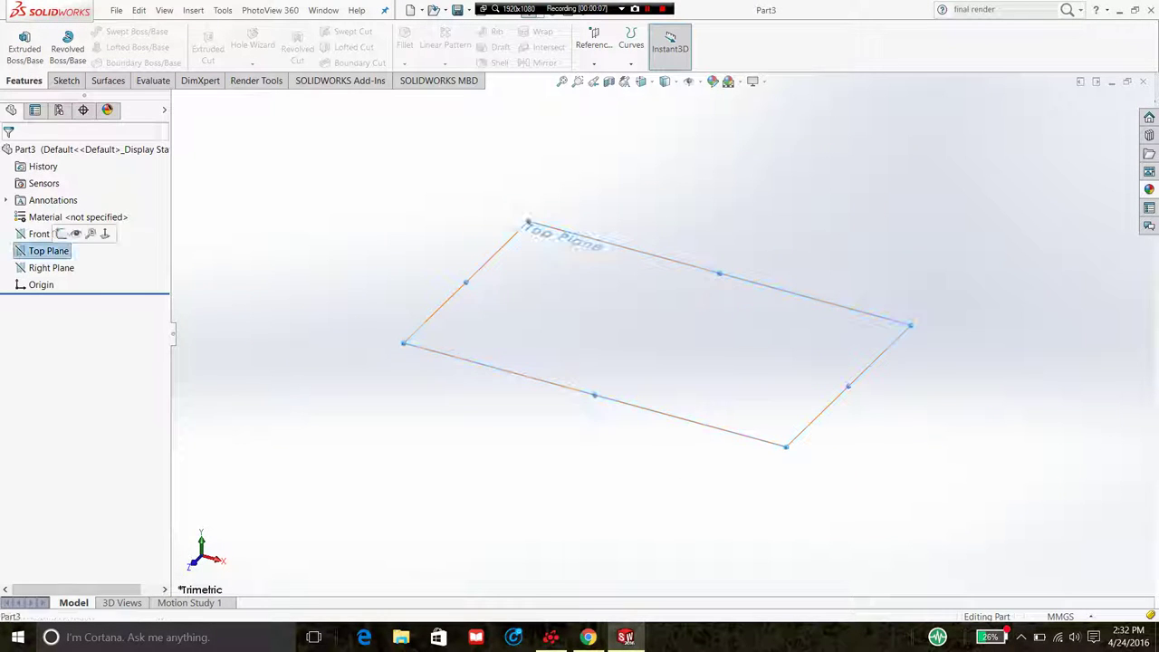
pyautogui.click(62, 233)
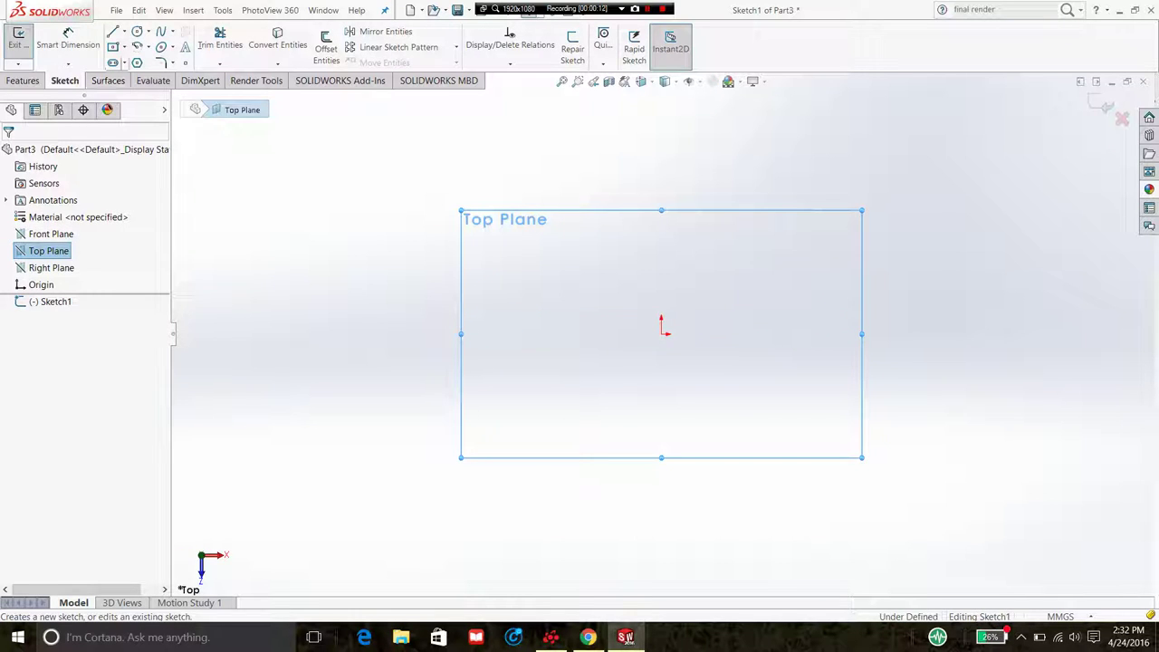
pyautogui.click(137, 31)
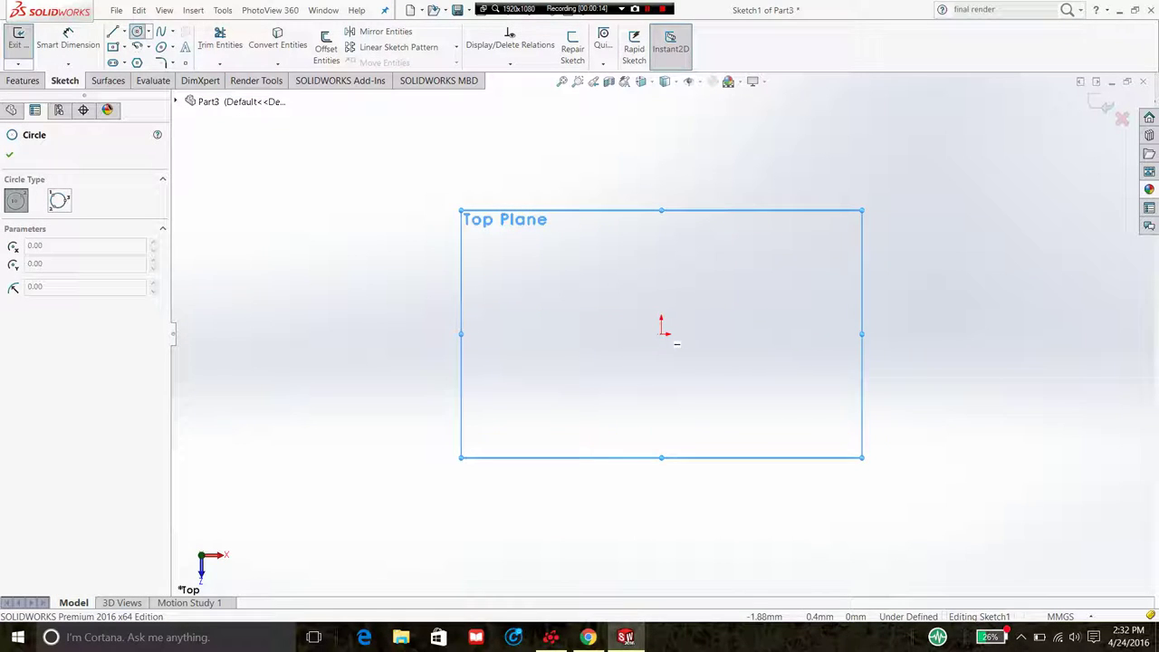
pyautogui.click(661, 332)
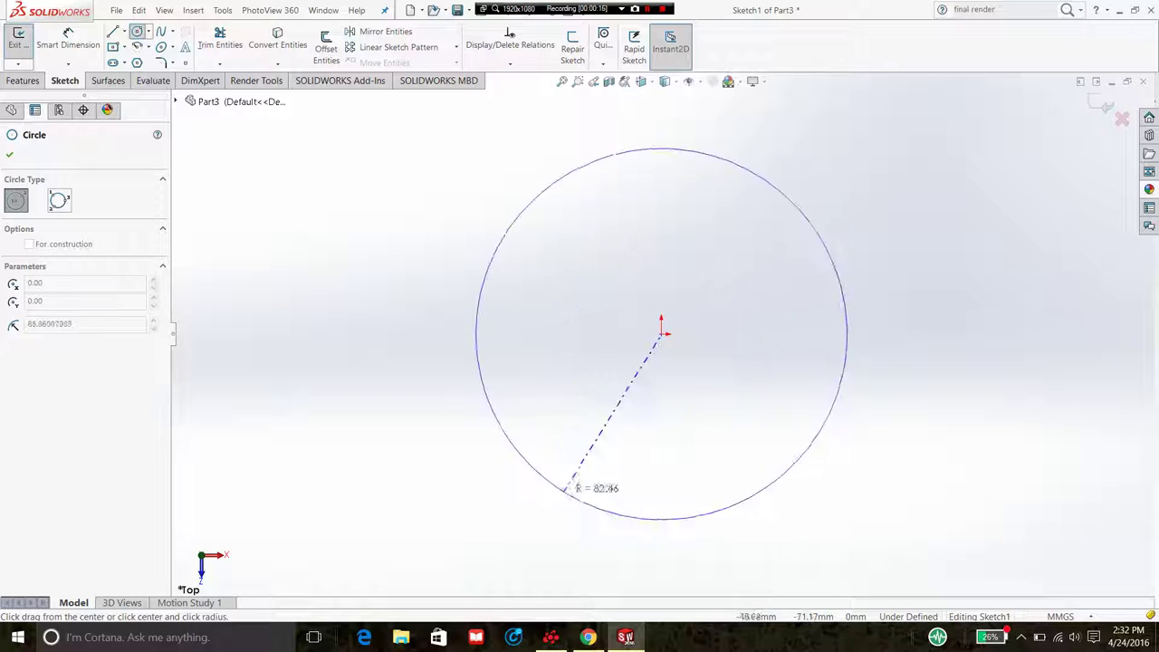
pyautogui.click(562, 484)
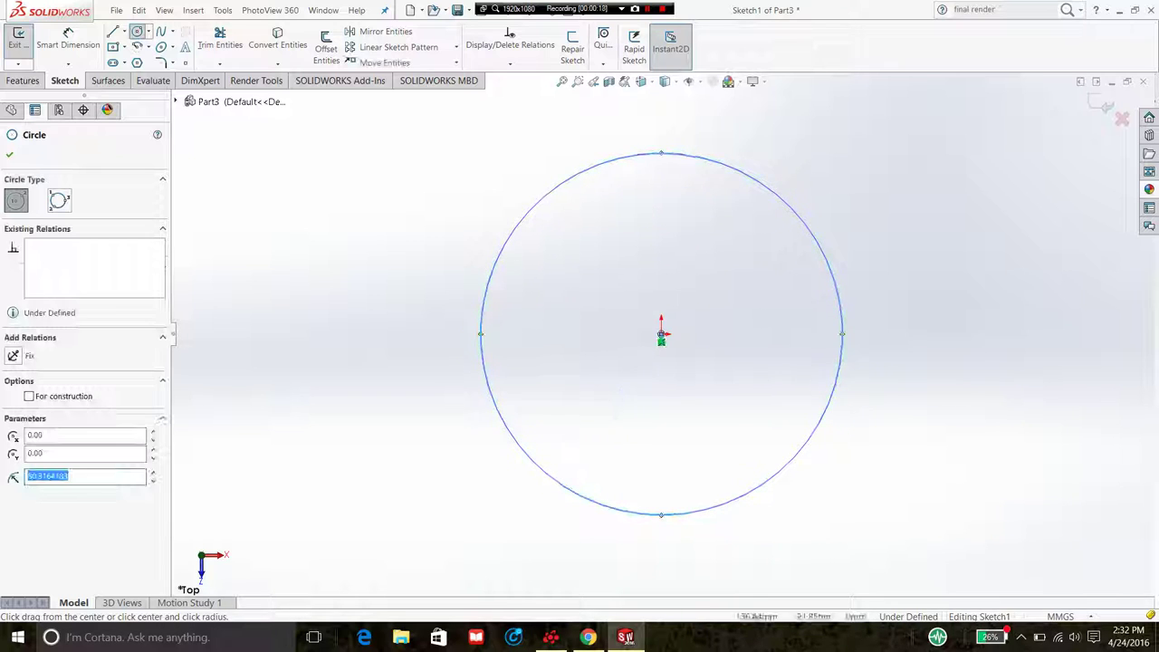
pyautogui.click(68, 40)
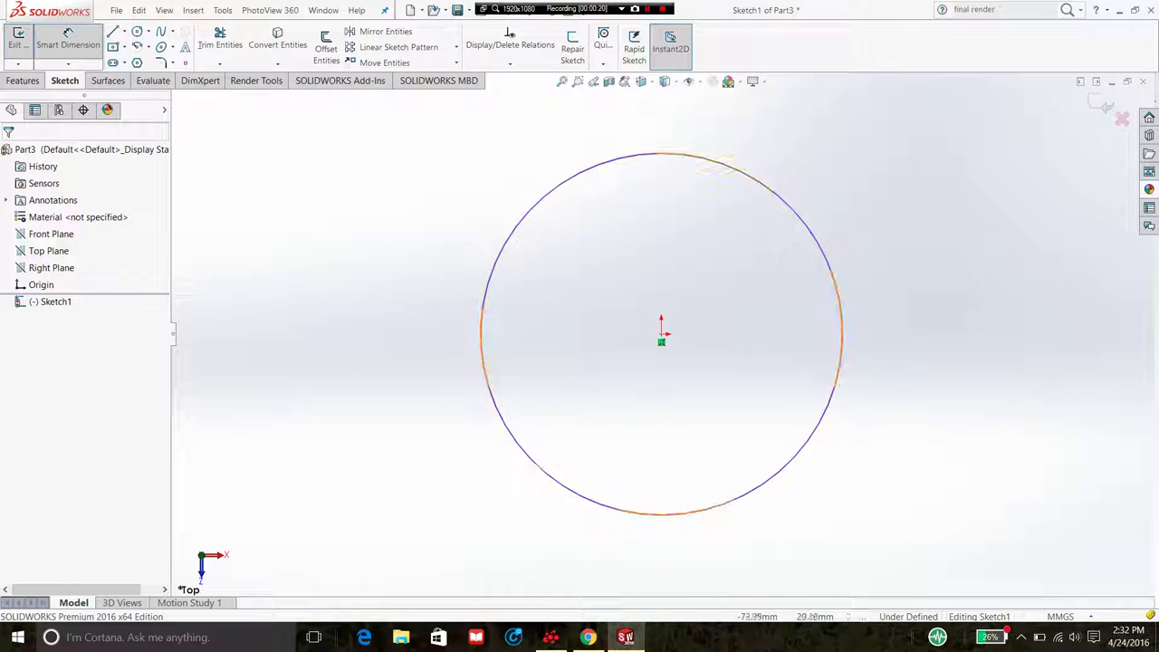
pyautogui.click(482, 335)
pyautogui.click(399, 299)
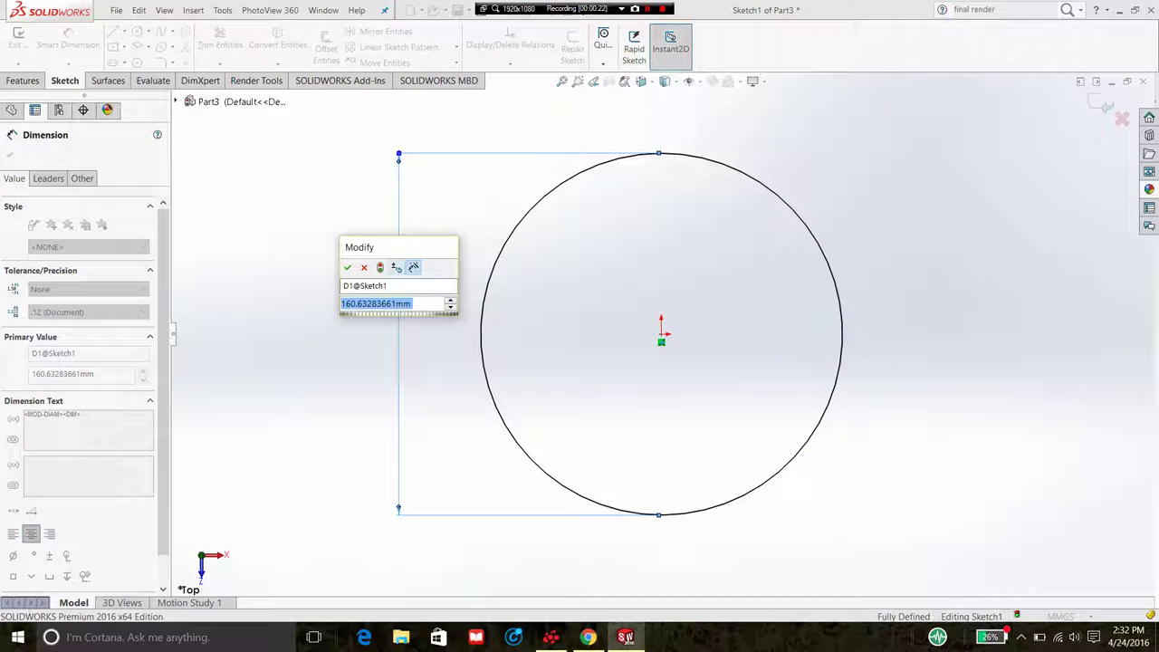
pyautogui.write('60')
pyautogui.press('Return')
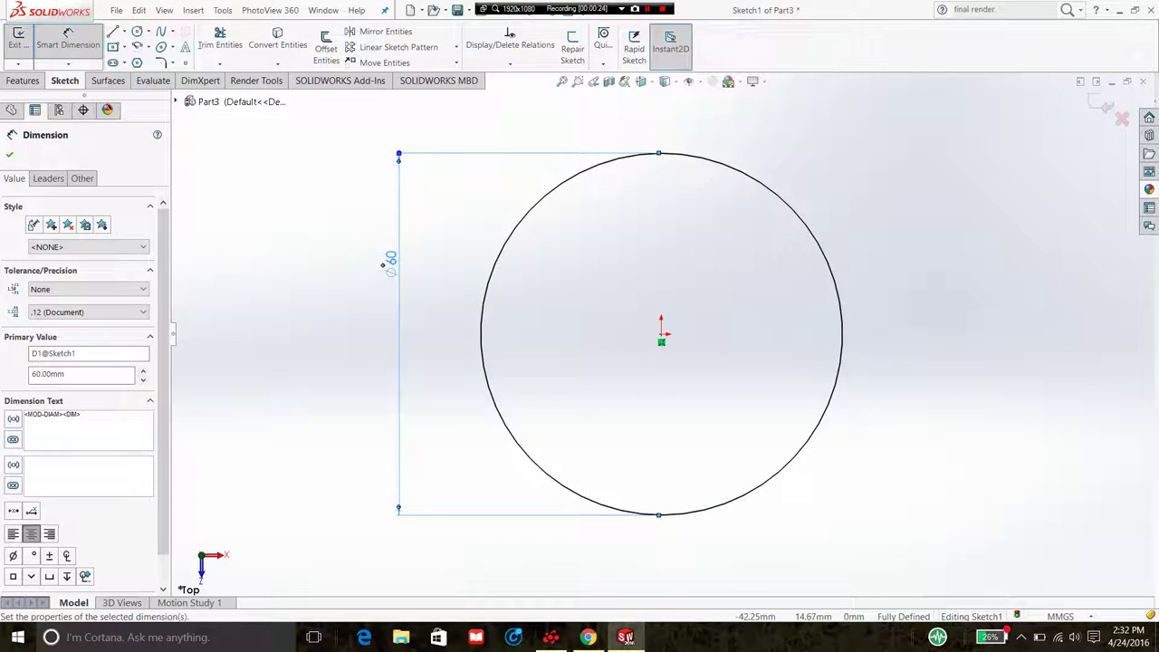
# - Draw a vertical line through the circle's centre, trim away the right half, and start a Revolve
pyautogui.press('l')
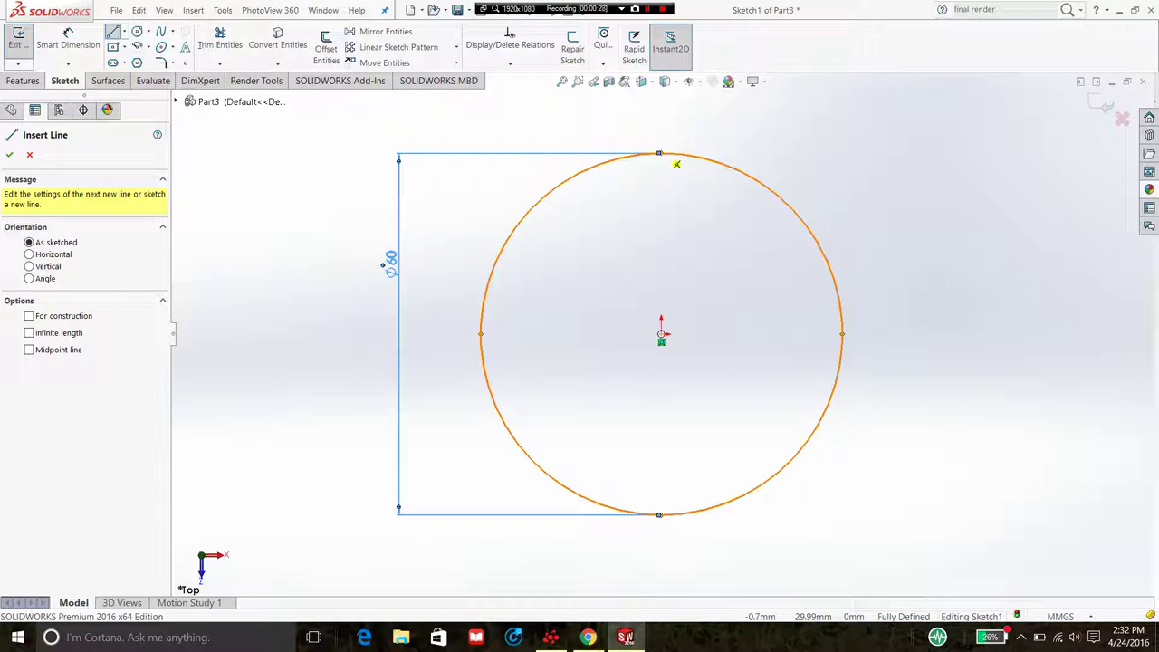
pyautogui.moveTo(660, 154); pyautogui.dragTo(662, 515)
pyautogui.press('Escape')
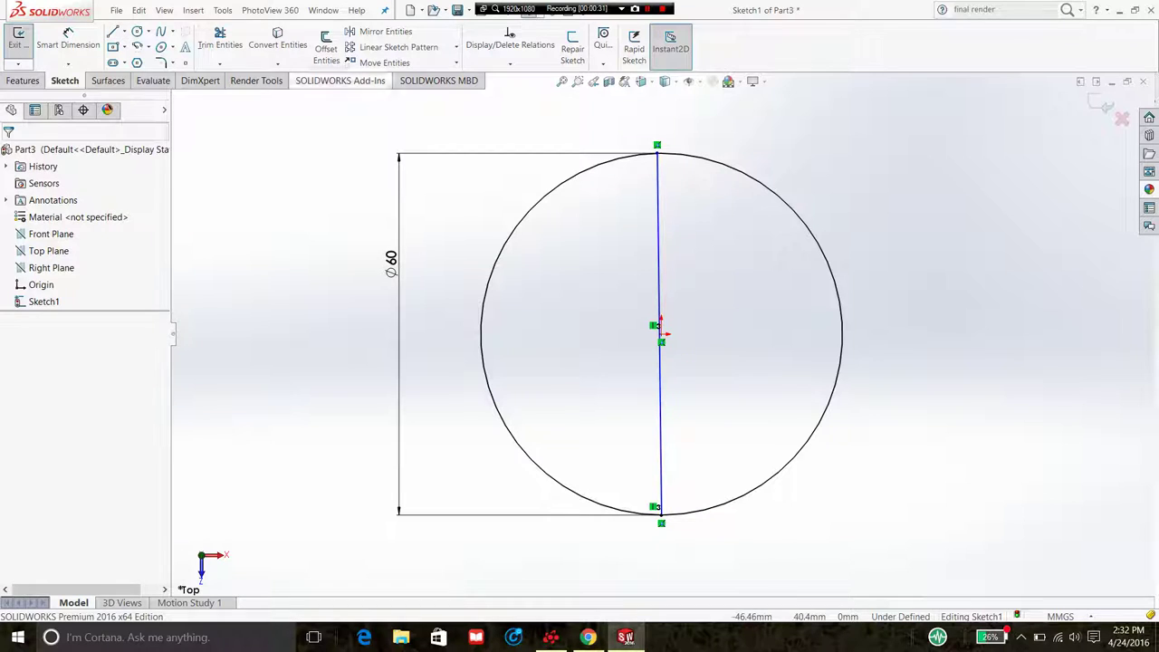
pyautogui.press('t')
pyautogui.moveTo(815, 272); pyautogui.dragTo(852, 272)
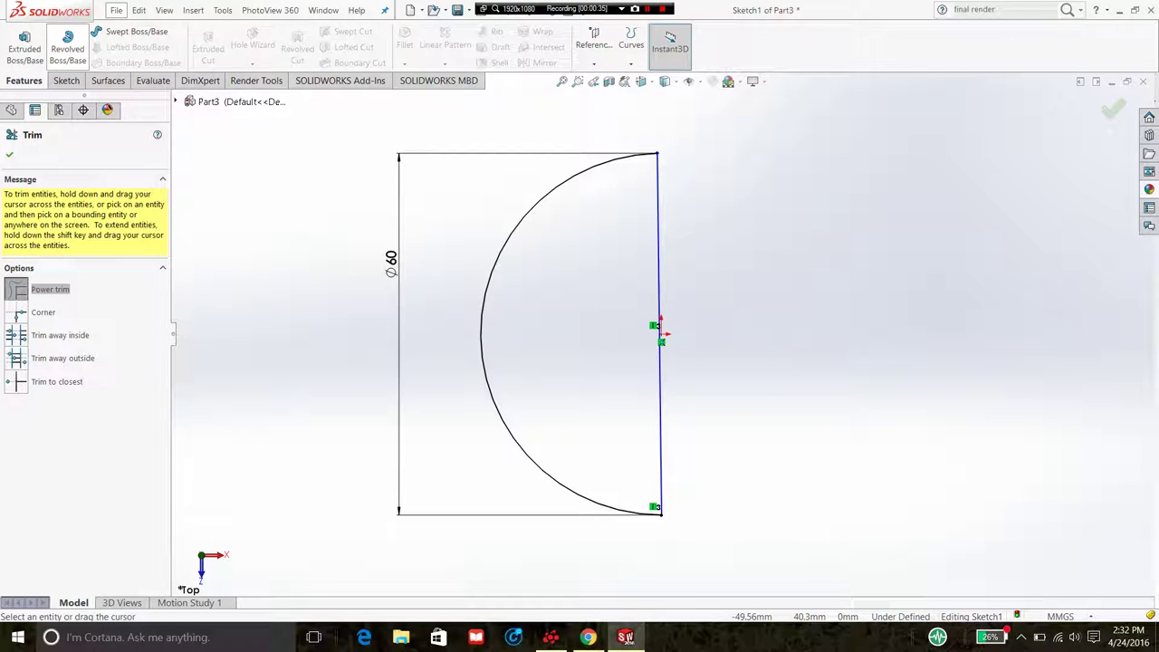
pyautogui.click(68, 45)
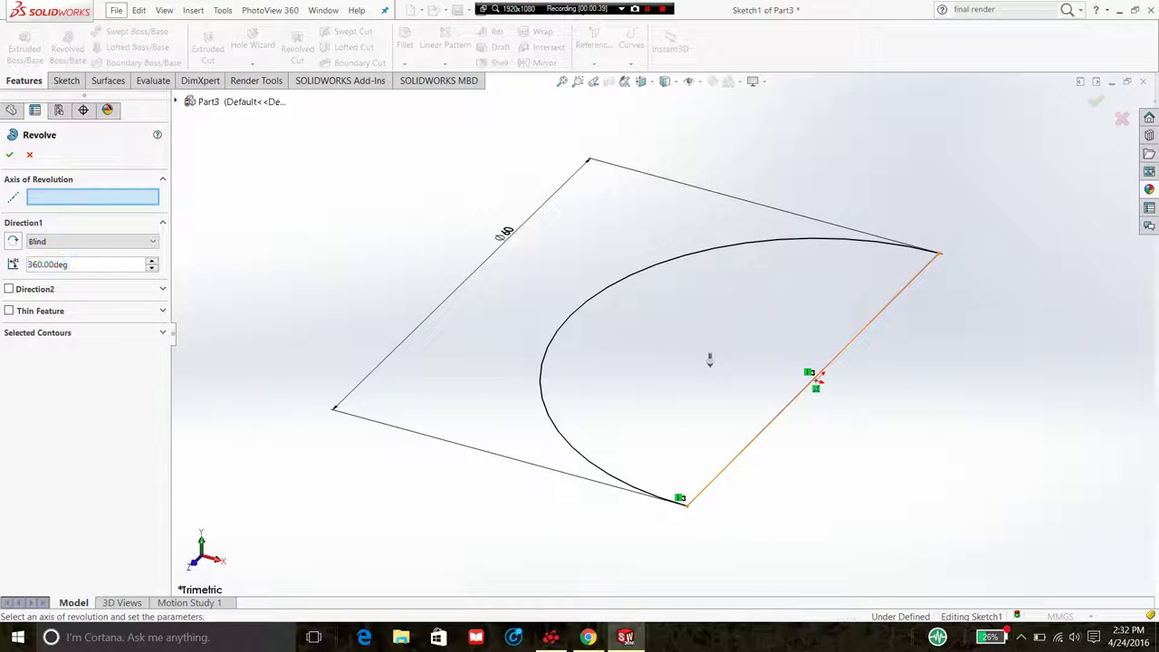
# - Revolve the semicircle 360° about its vertical line into a Ø60 sphere, then orbit to inspect it
pyautogui.click(818, 379)
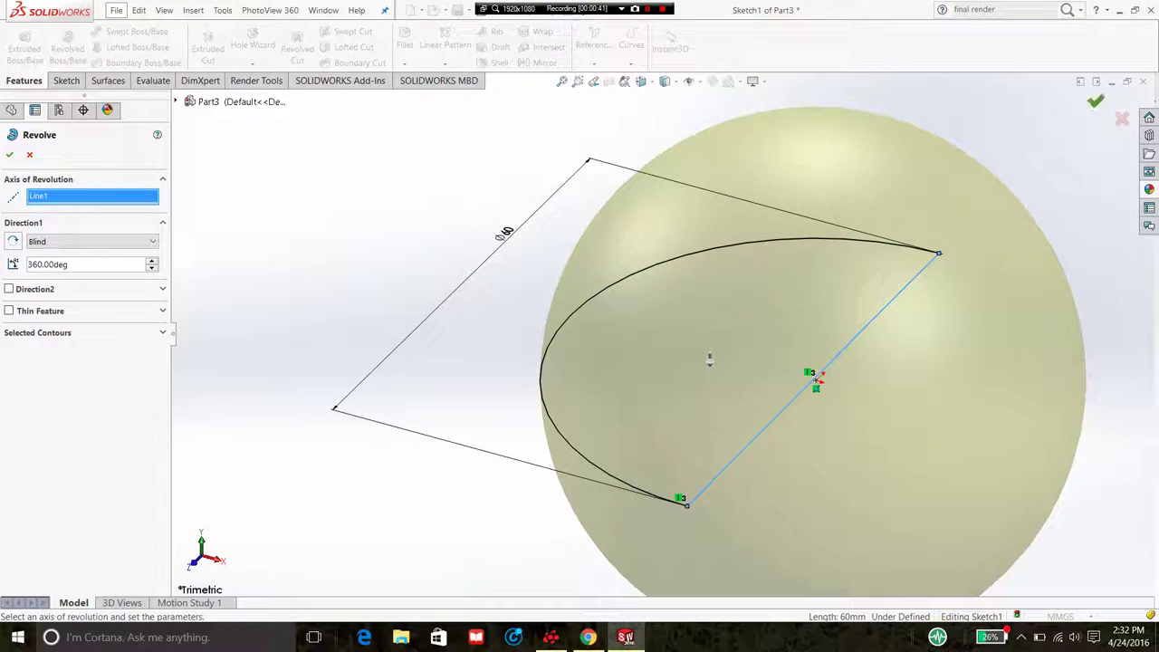
pyautogui.press('Return')
pyautogui.click(562, 81)
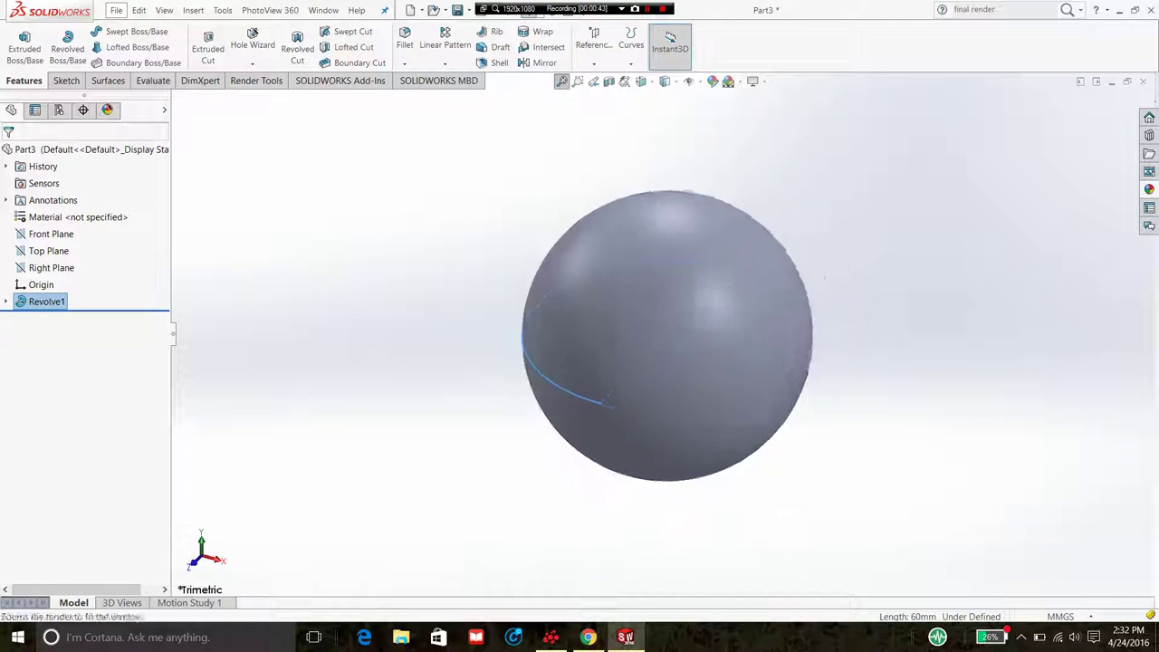
pyautogui.press('Escape')
pyautogui.moveTo(661, 335); pyautogui.dragTo(706, 348, button='middle')
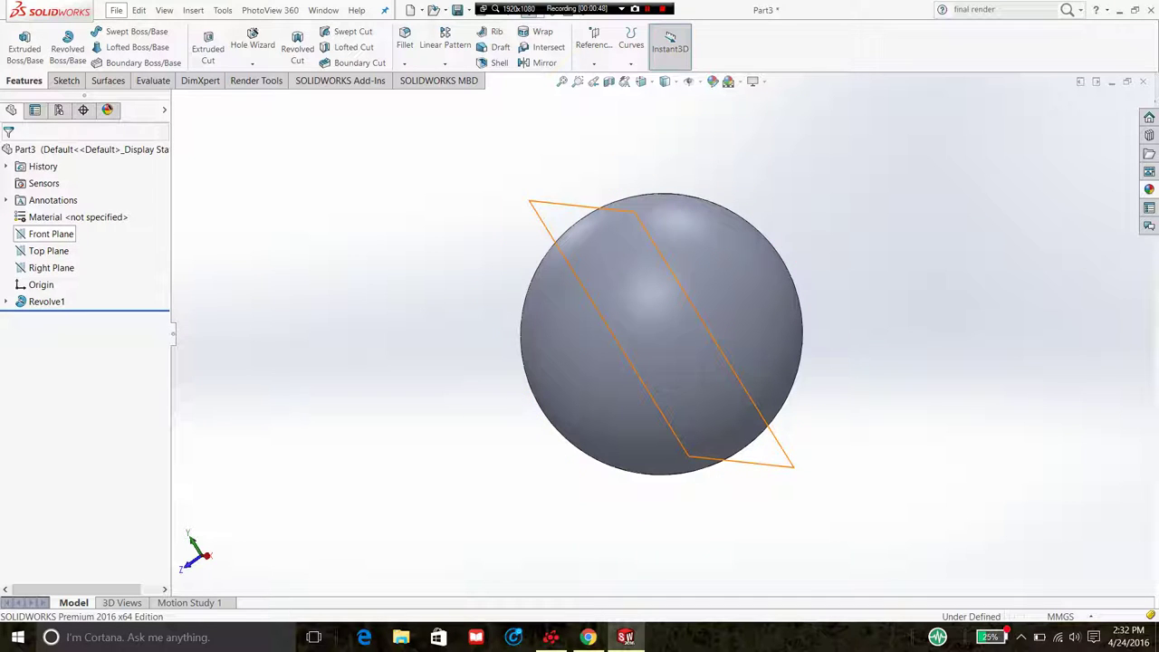
# - Open Sketch2 on the Top Plane and draw a horizontal line across the sphere's top edge
pyautogui.click(45, 251)
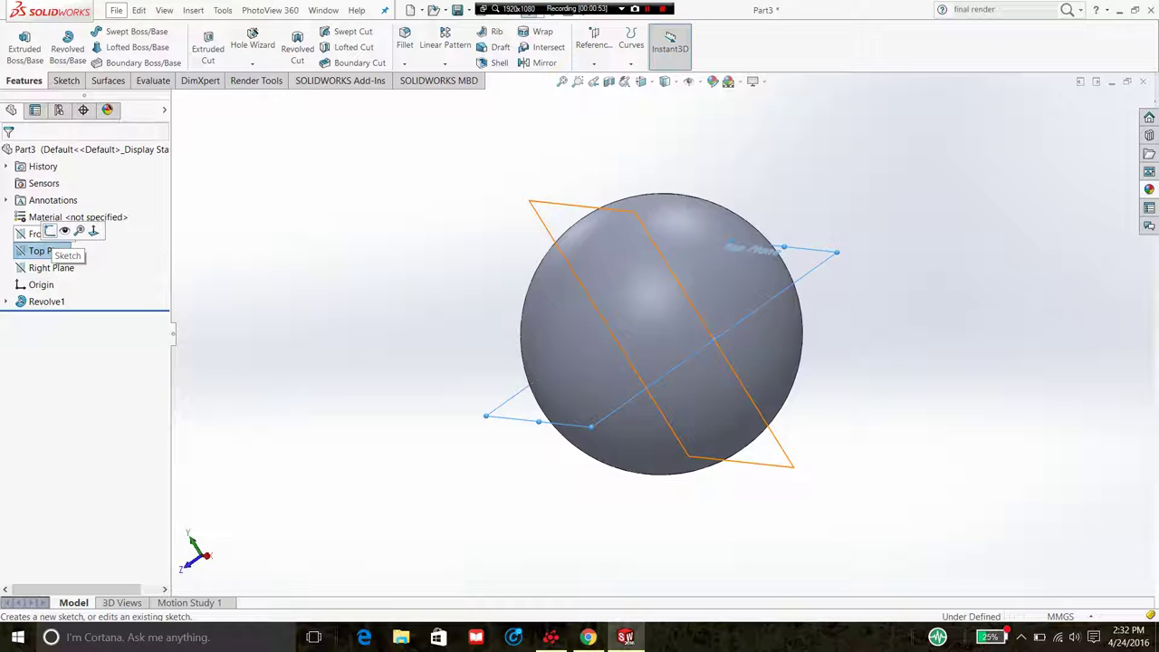
pyautogui.click(50, 231)
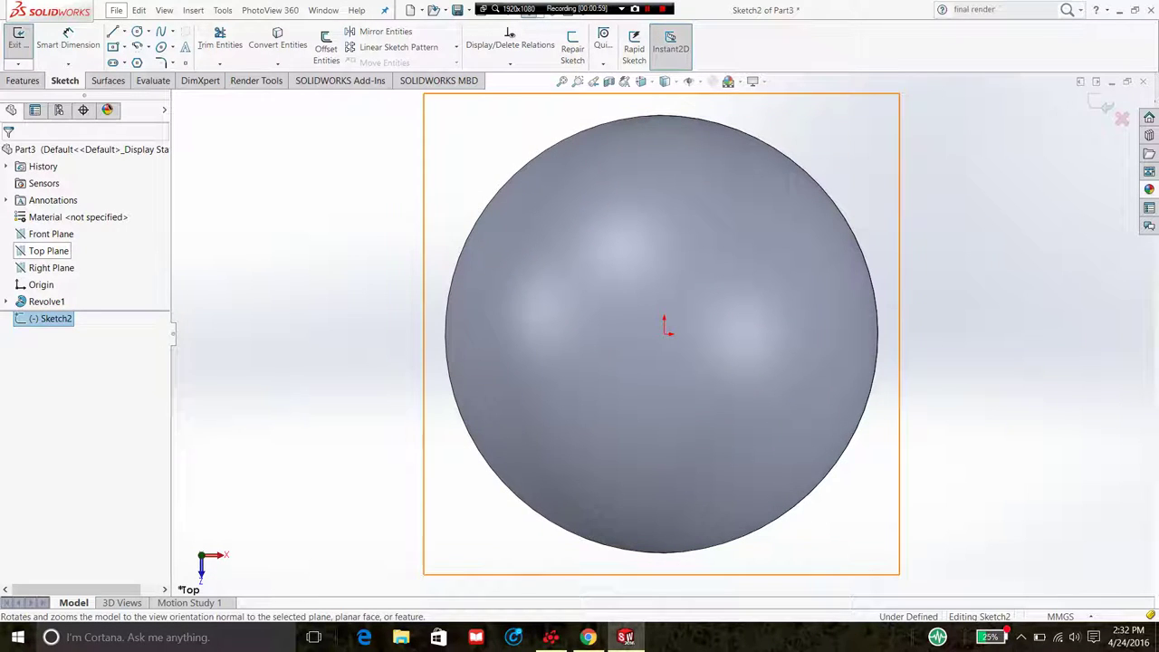
pyautogui.rightClick(55, 251)
pyautogui.press('Escape')
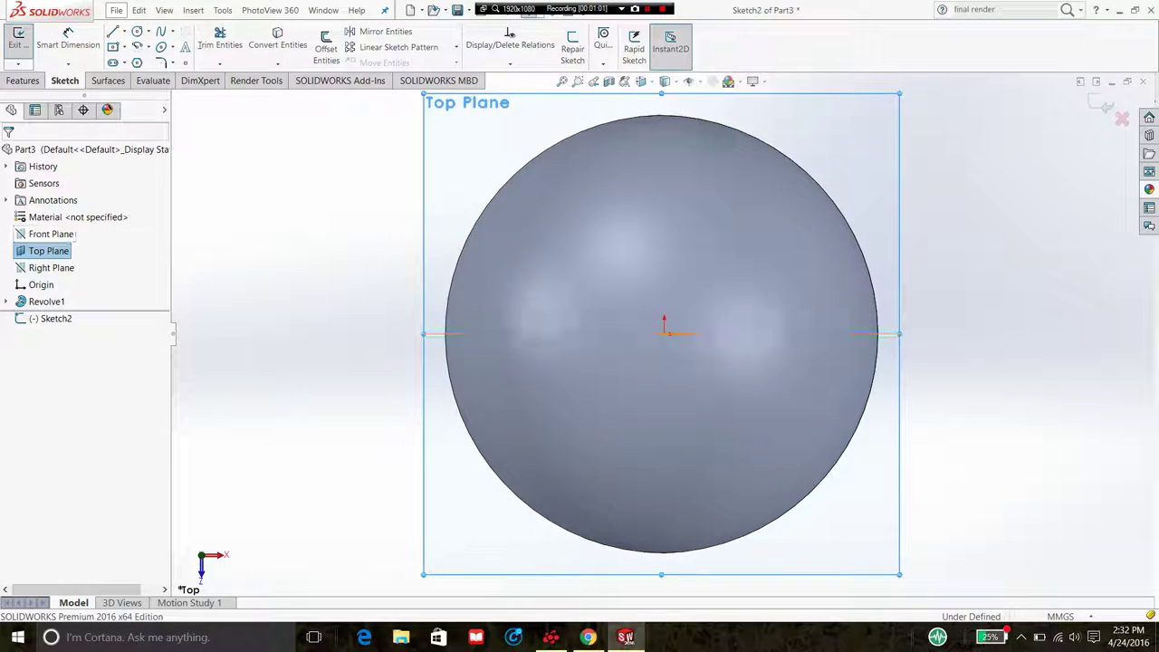
pyautogui.press('Escape')
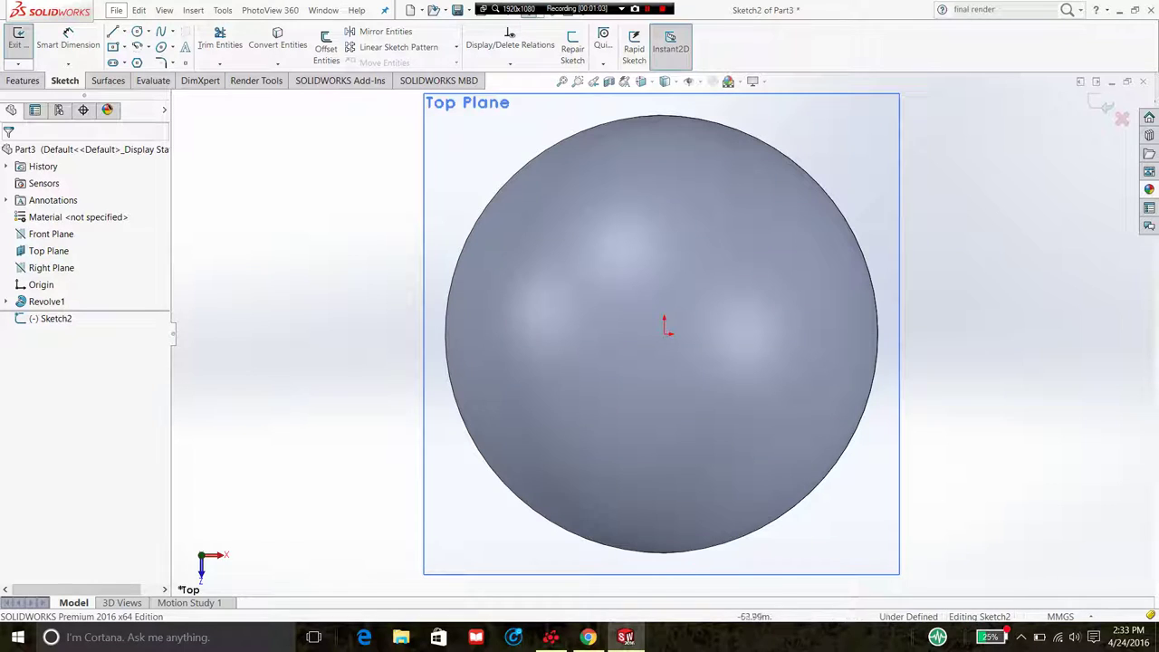
pyautogui.press('l')
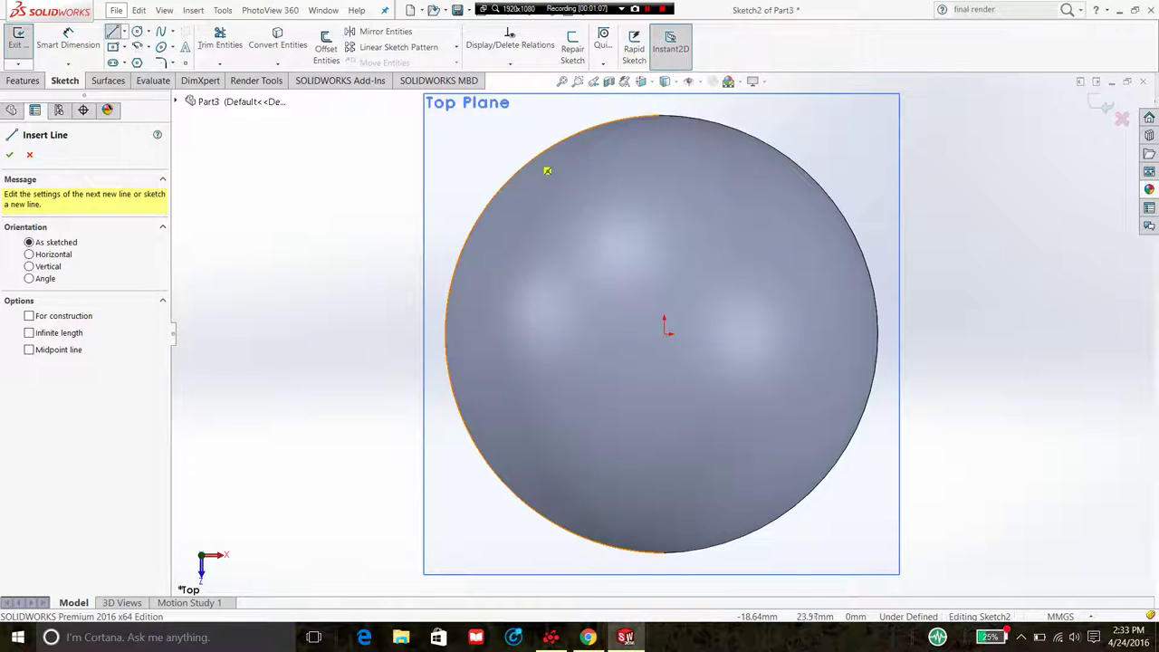
pyautogui.click(523, 169)
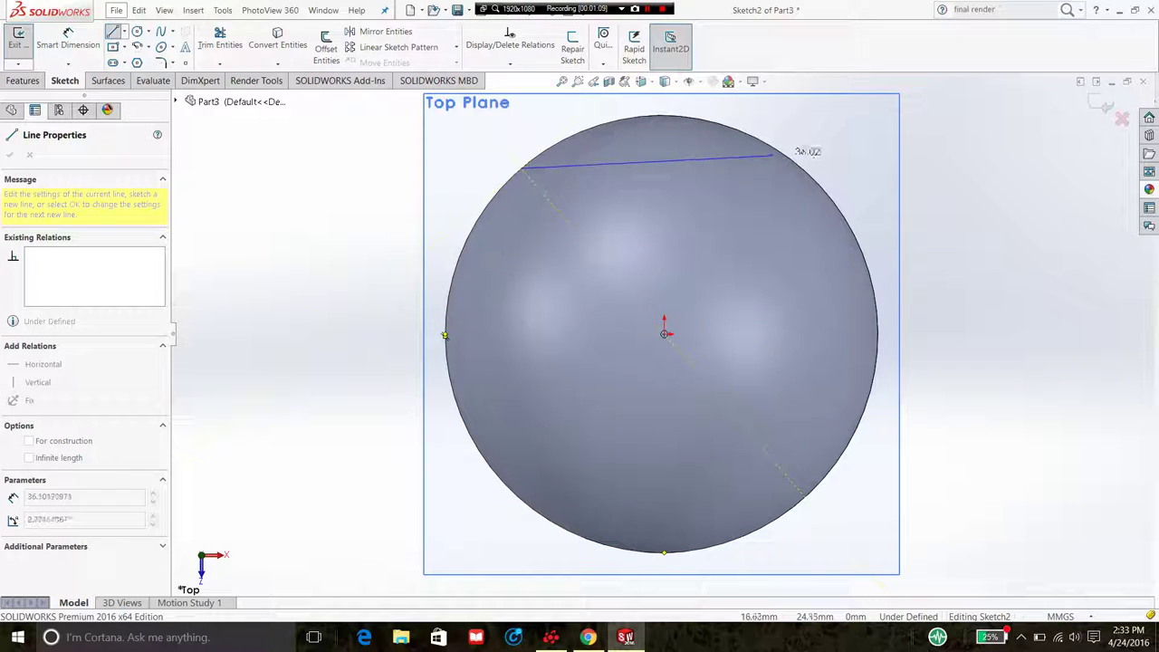
pyautogui.doubleClick(802, 170)
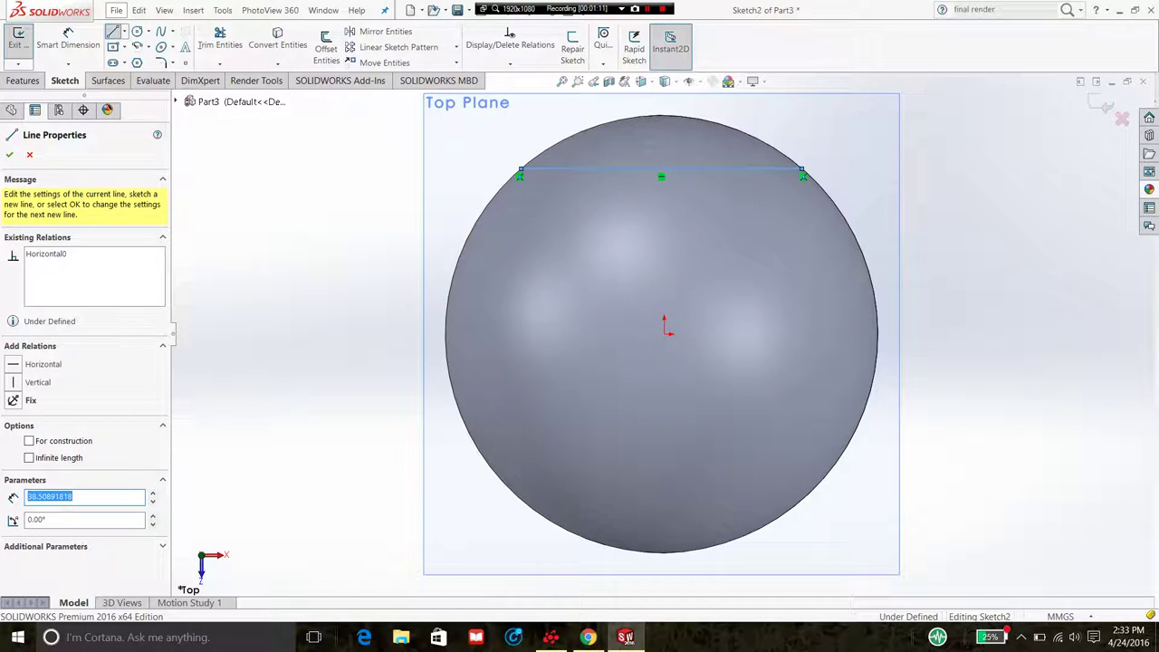
pyautogui.press('Escape')
pyautogui.click(660, 170)
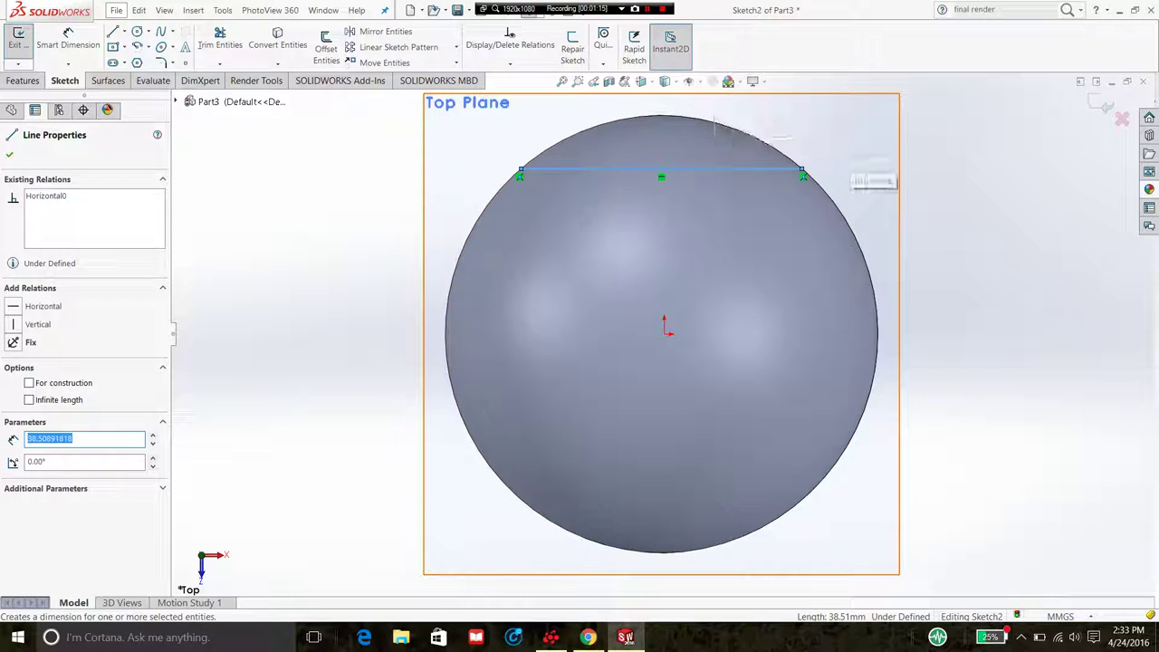
# - Dimension the horizontal line to 30 mm and exit Sketch2
pyautogui.click(68, 41)
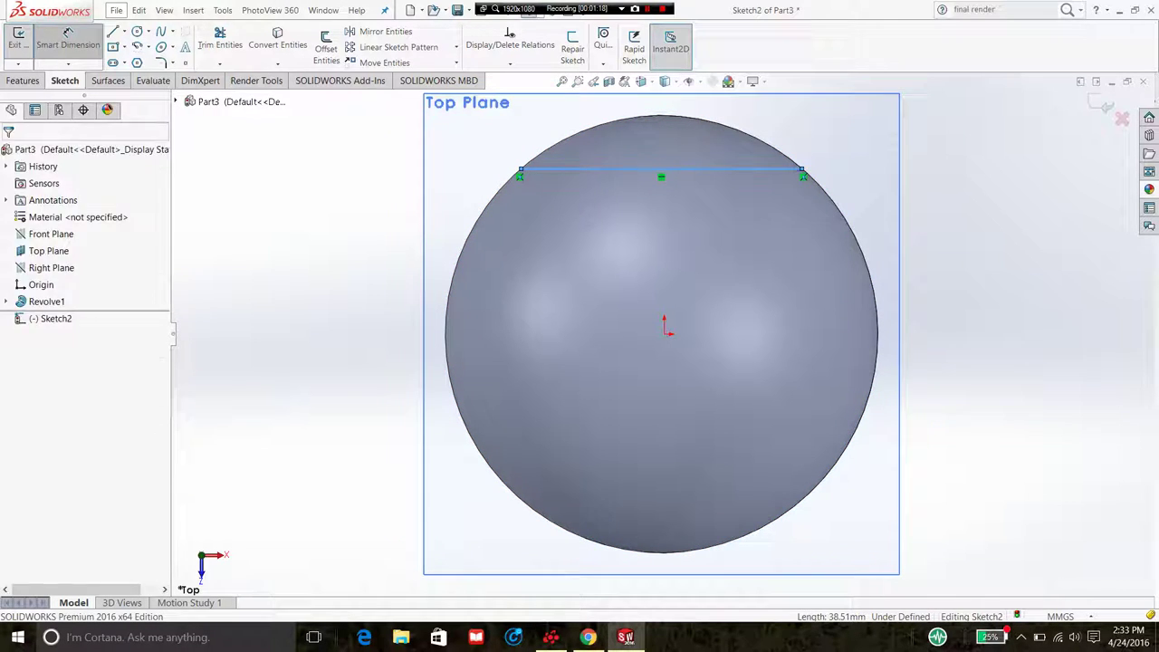
pyautogui.click(661, 169)
pyautogui.click(621, 217)
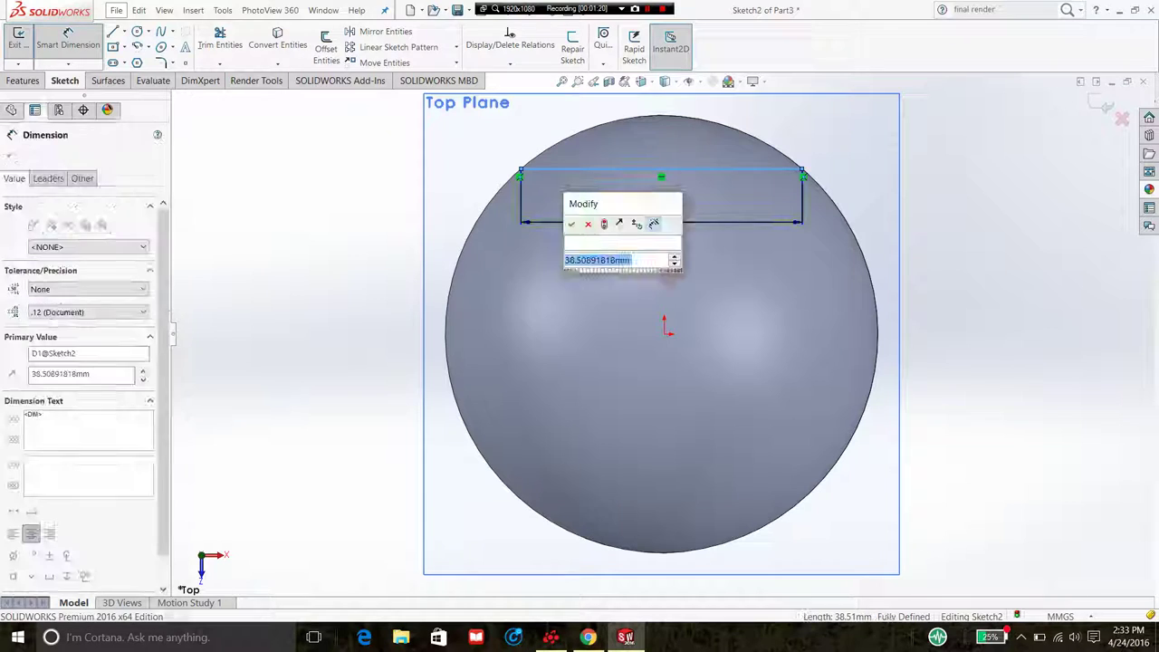
pyautogui.write('30')
pyautogui.press('Return')
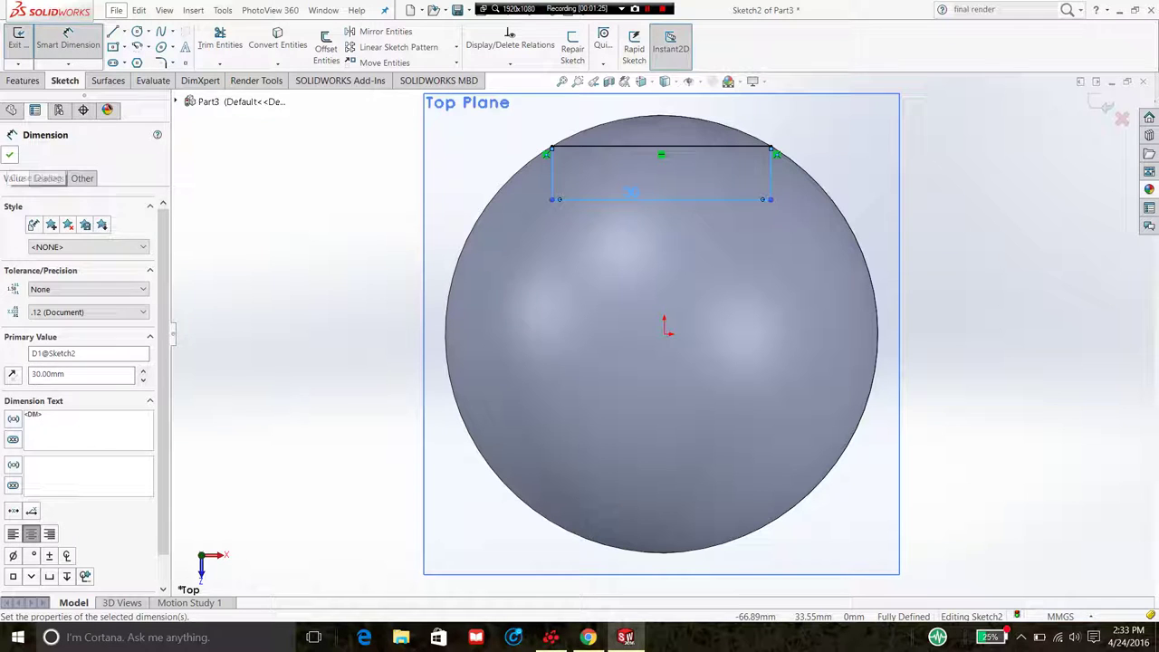
pyautogui.press('Escape')
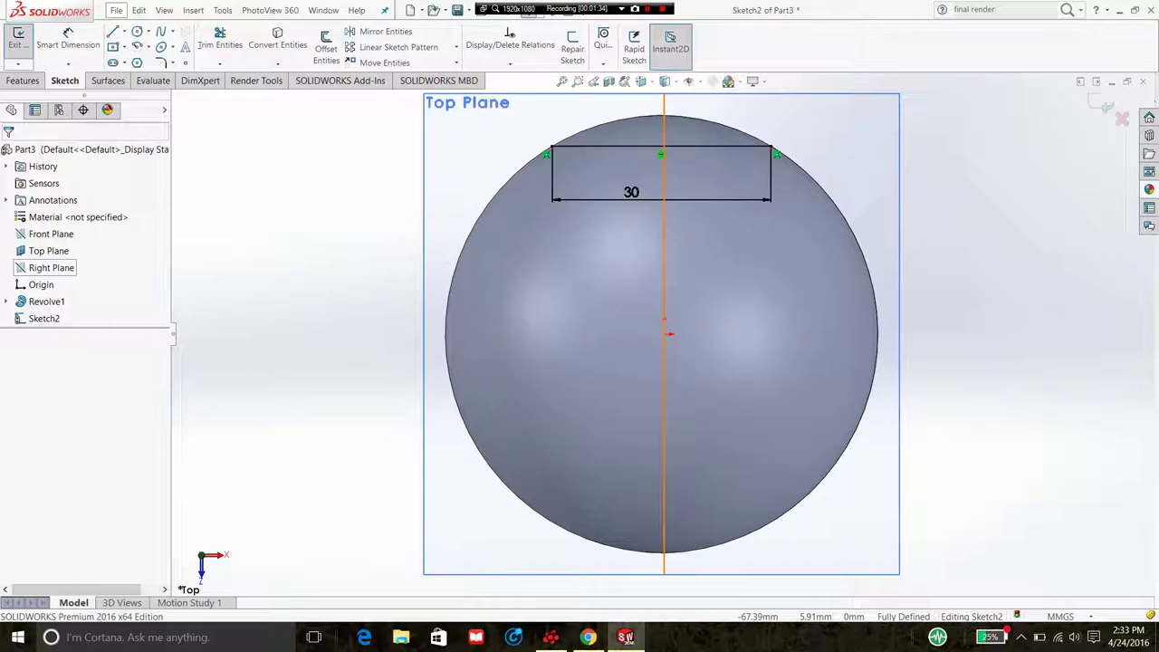
pyautogui.click(51, 268)
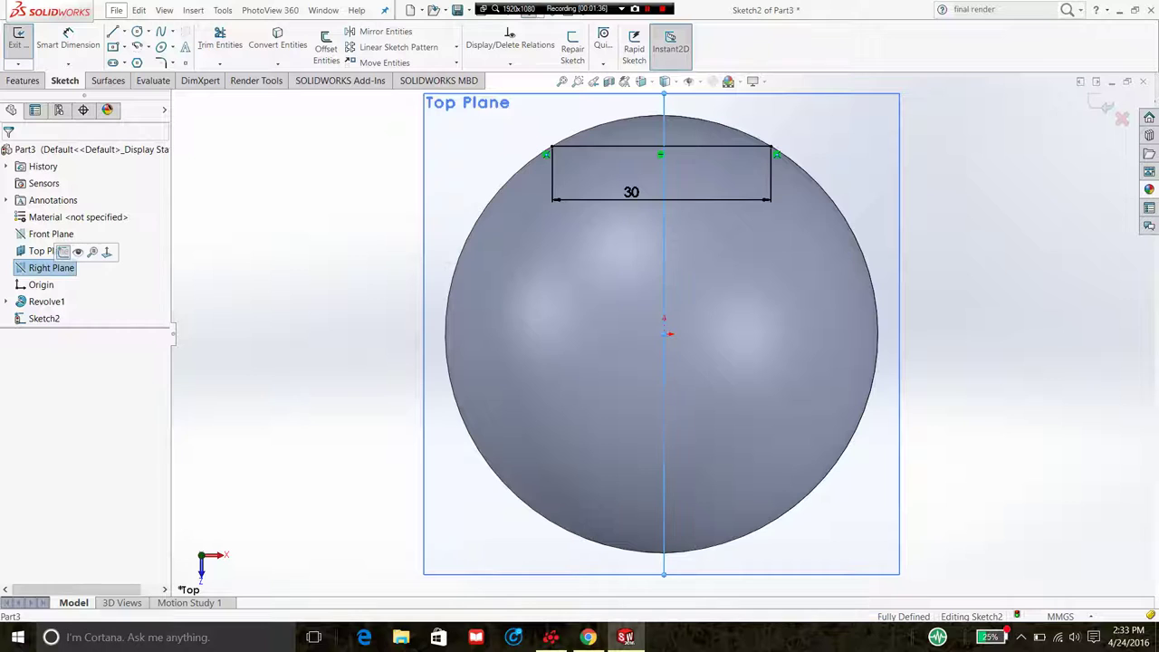
pyautogui.click(18, 41)
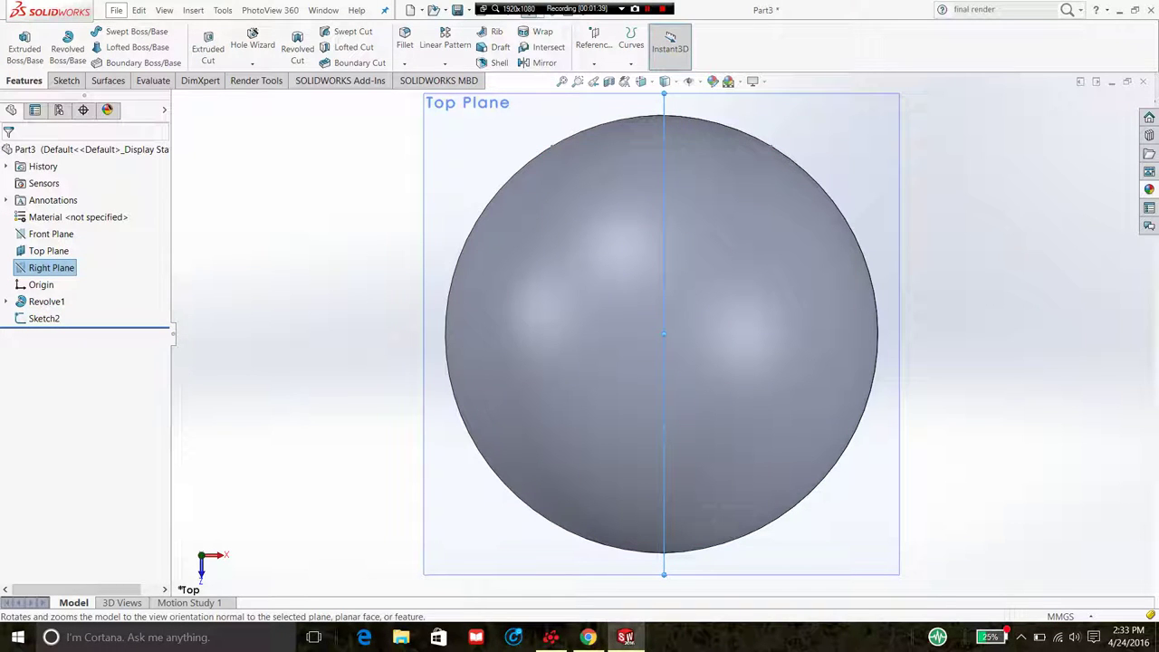
# - Check Sketch2 with Normal To, then return to the top view and select the Right Plane
pyautogui.click(44, 318)
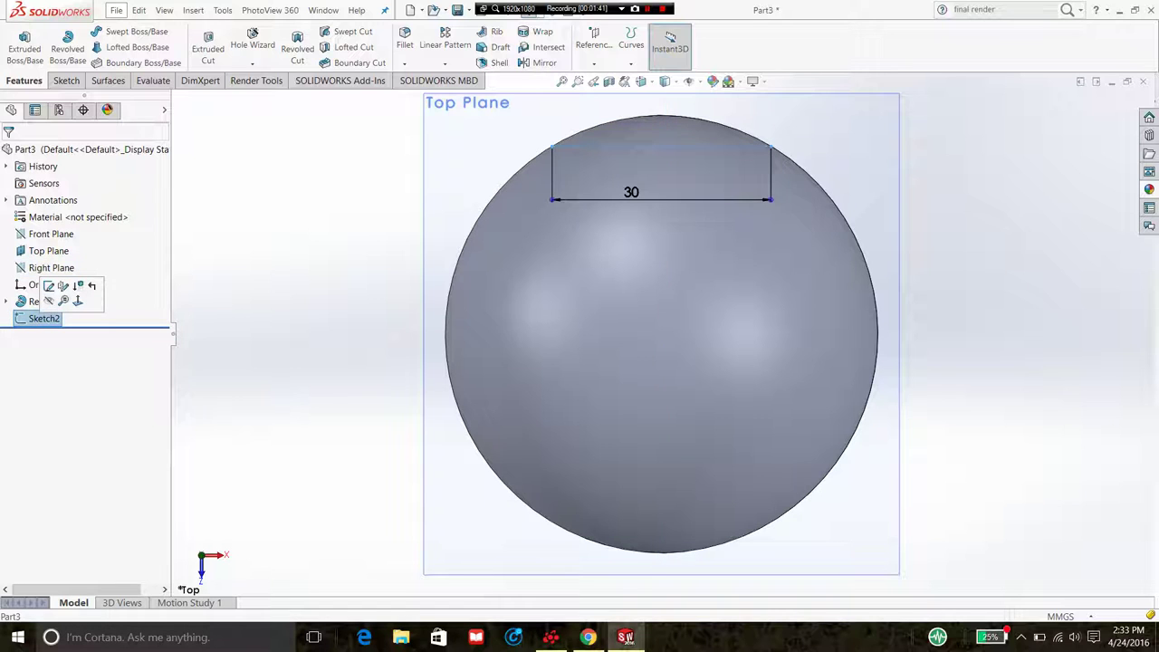
pyautogui.click(65, 286)
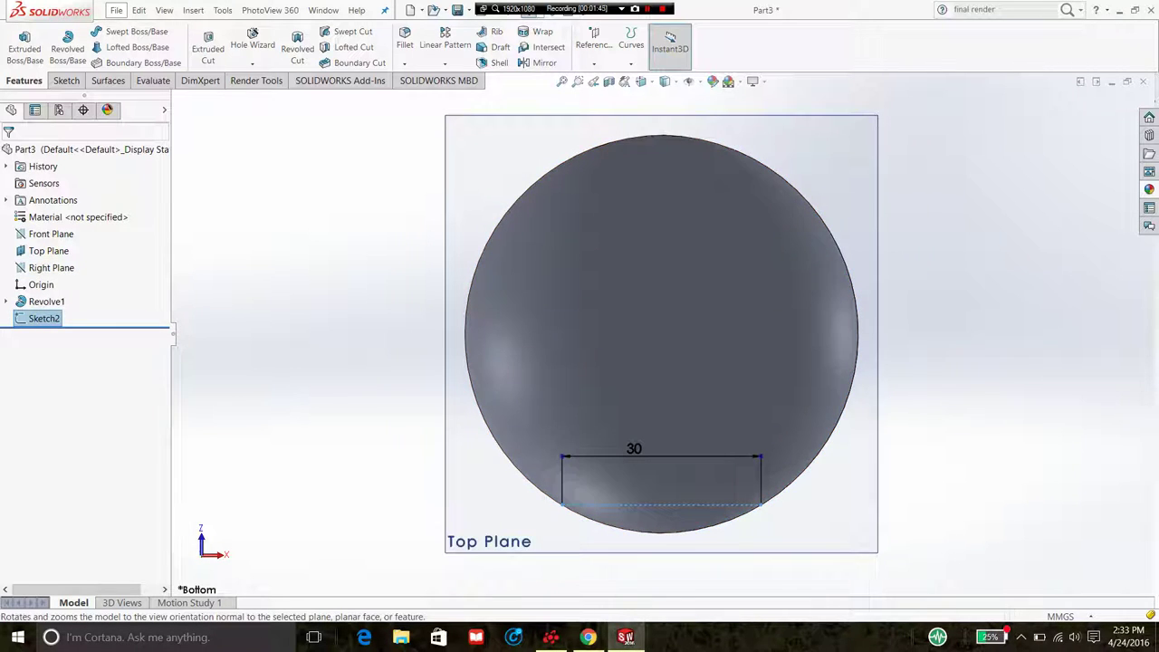
pyautogui.rightClick(45, 318)
pyautogui.click(65, 285)
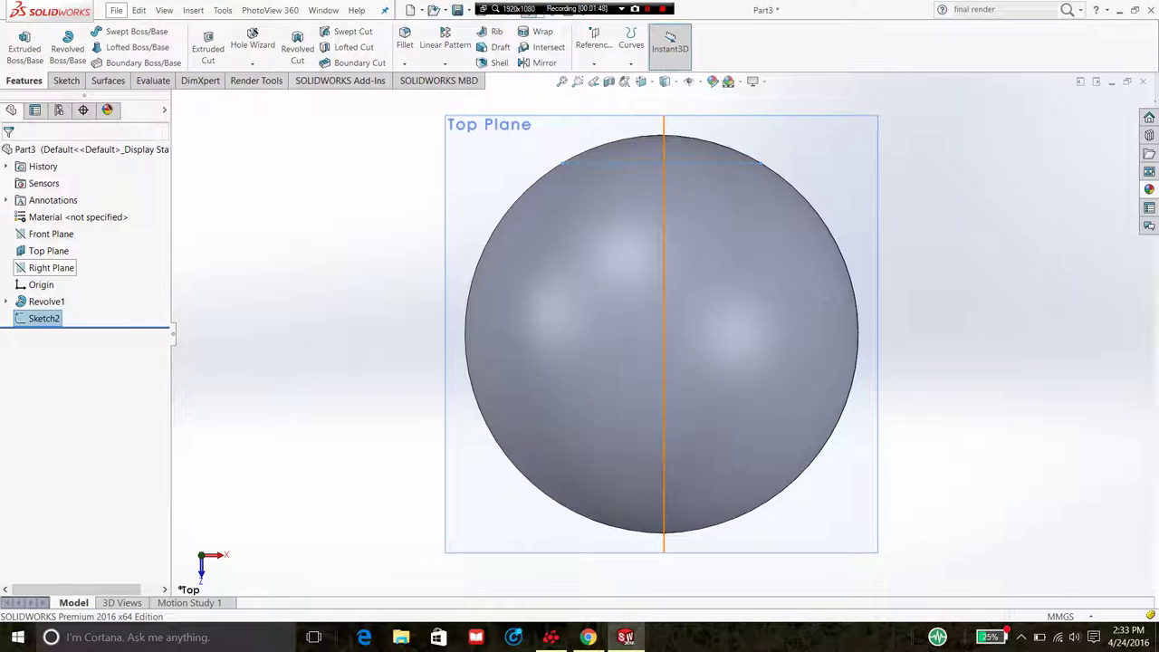
pyautogui.click(50, 267)
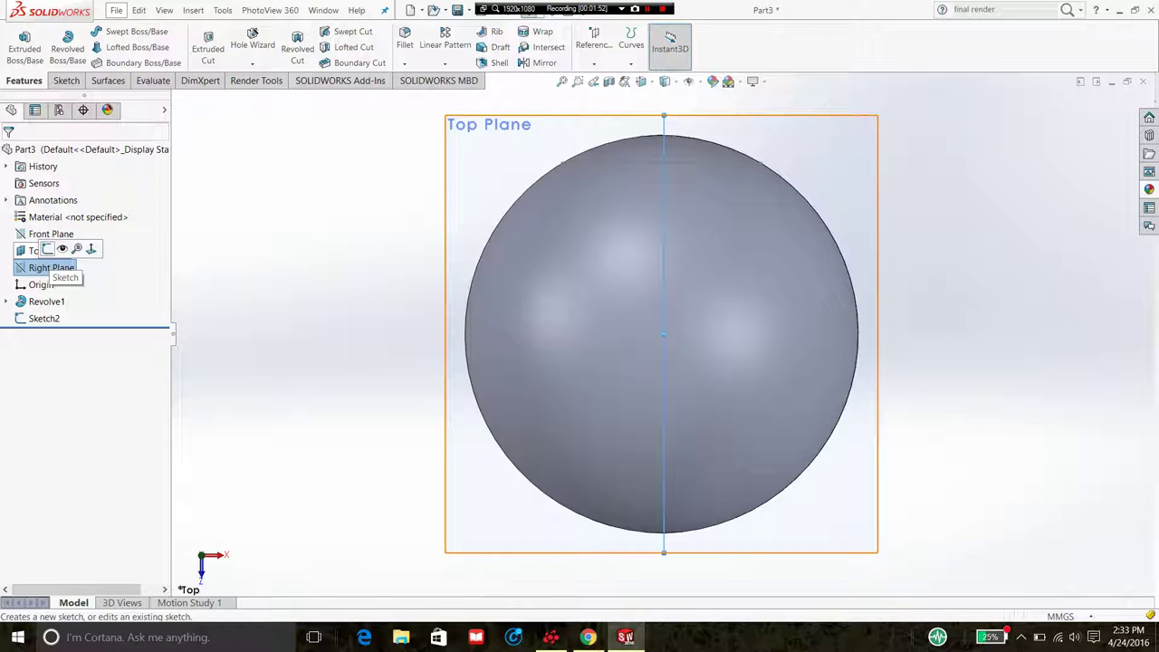
pyautogui.click(50, 234)
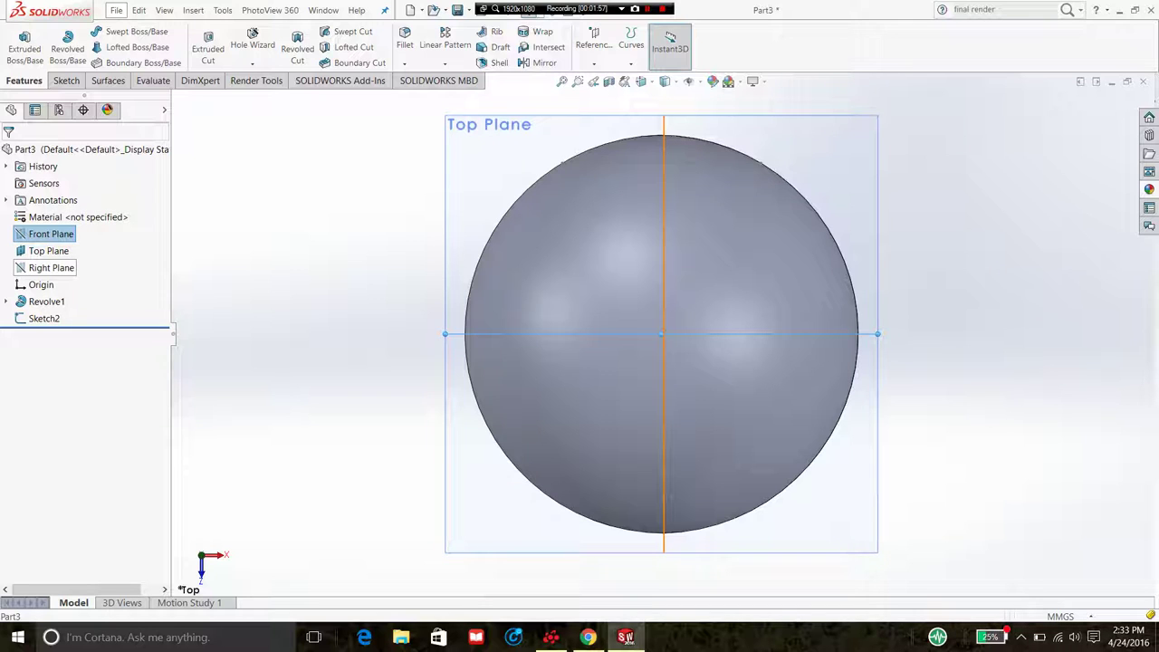
pyautogui.click(51, 267)
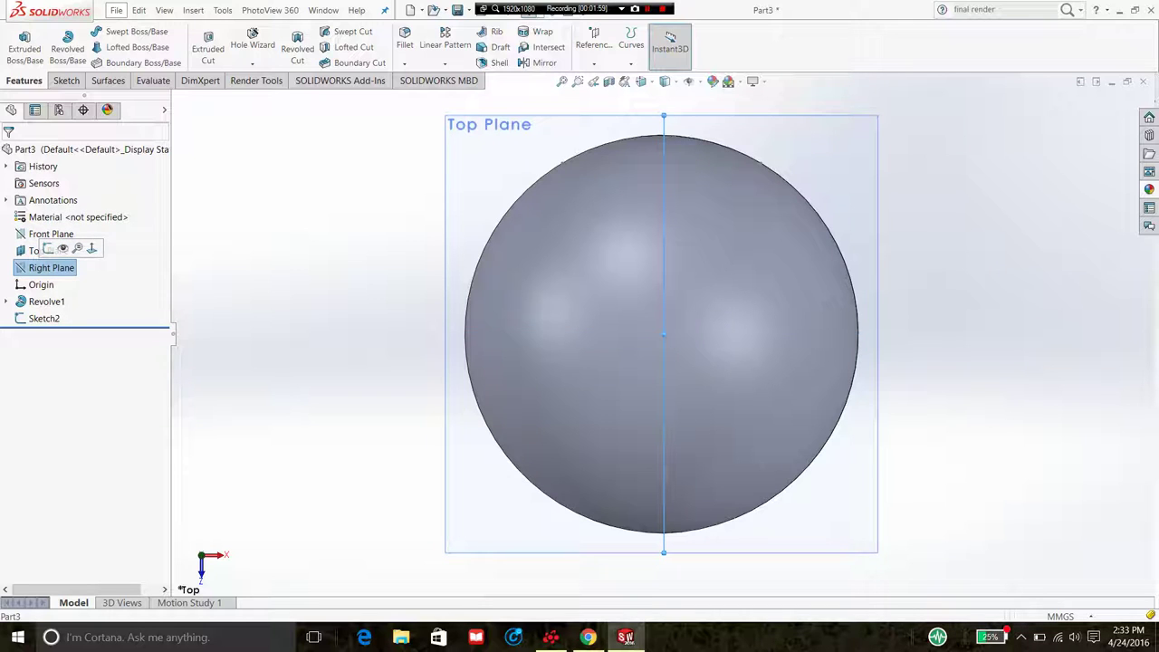
# - Sketch a line between two points on the sphere's left outline on the Right Plane and make it vertical
pyautogui.click(49, 248)
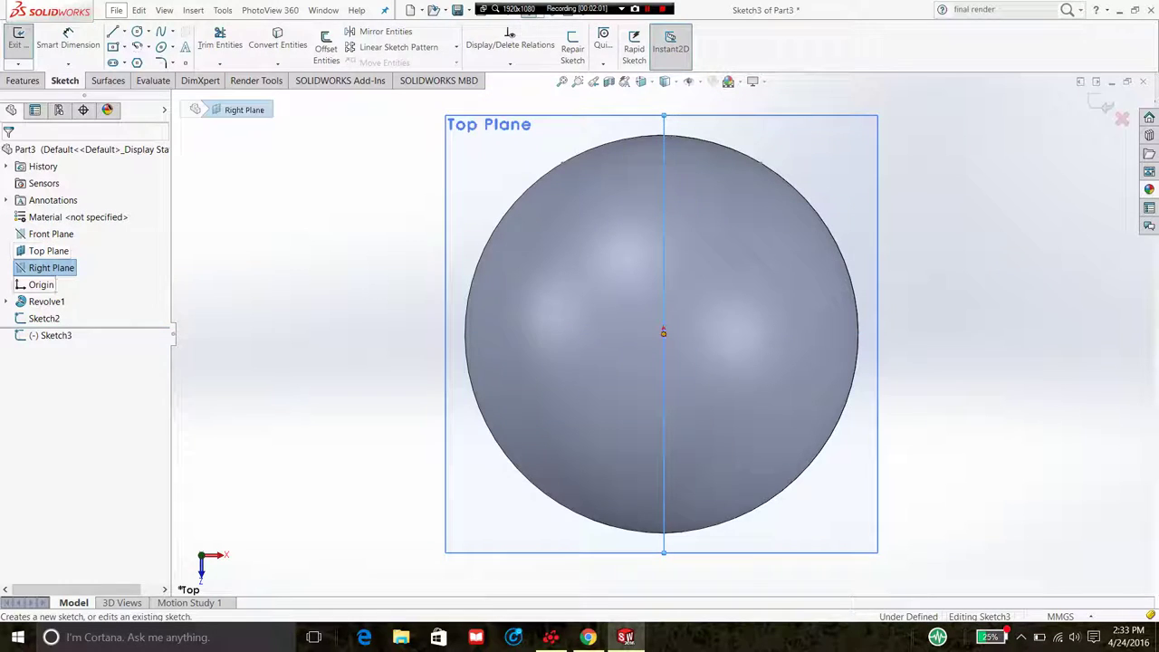
pyautogui.click(70, 318)
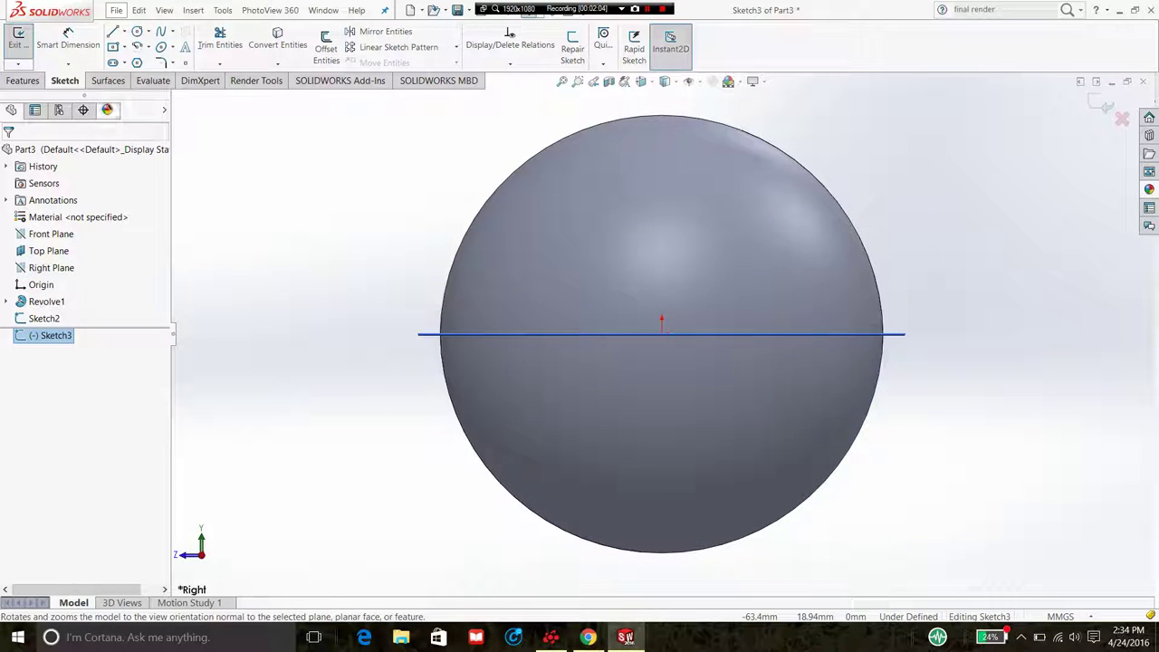
pyautogui.press('l')
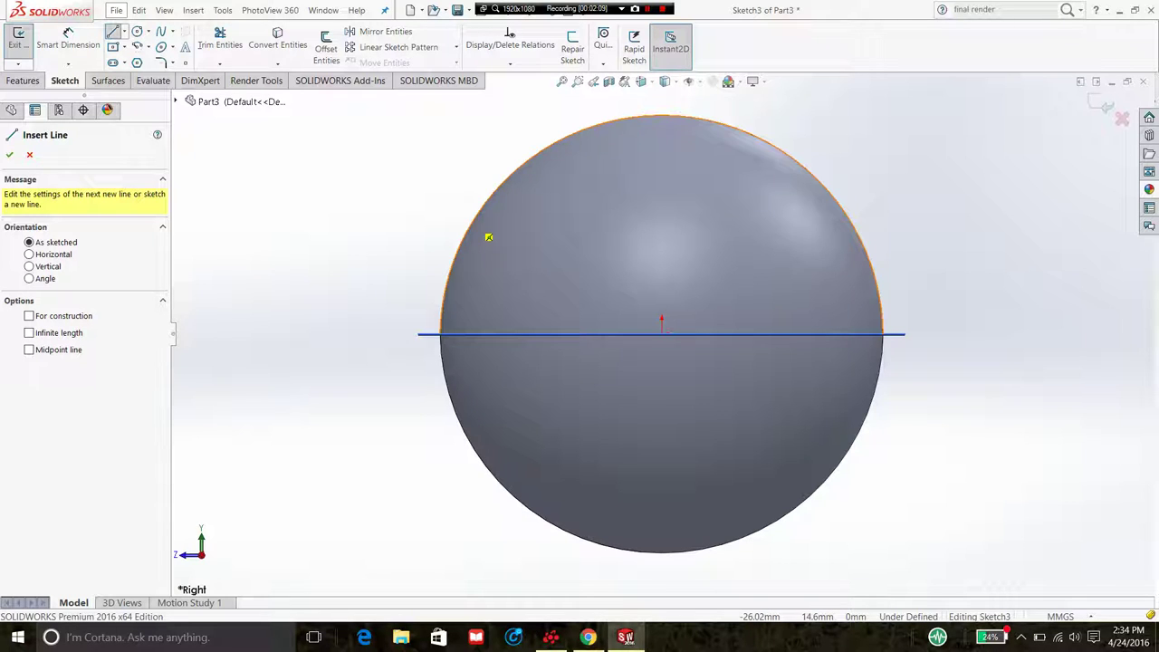
pyautogui.click(470, 227)
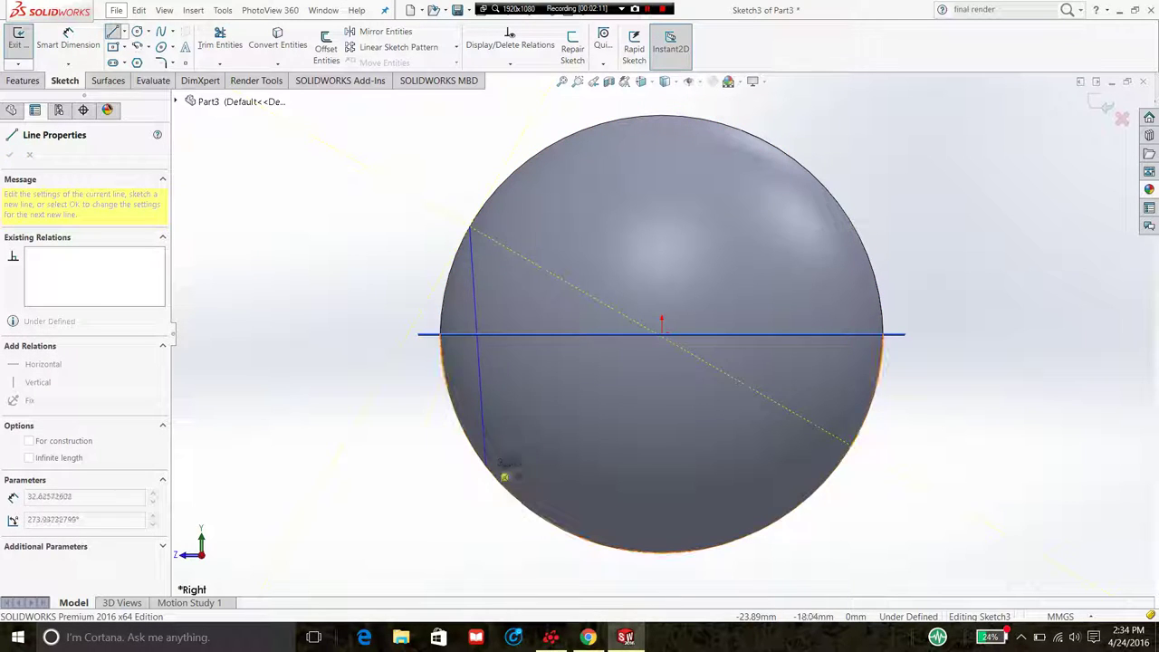
pyautogui.click(487, 460)
pyautogui.press('Escape')
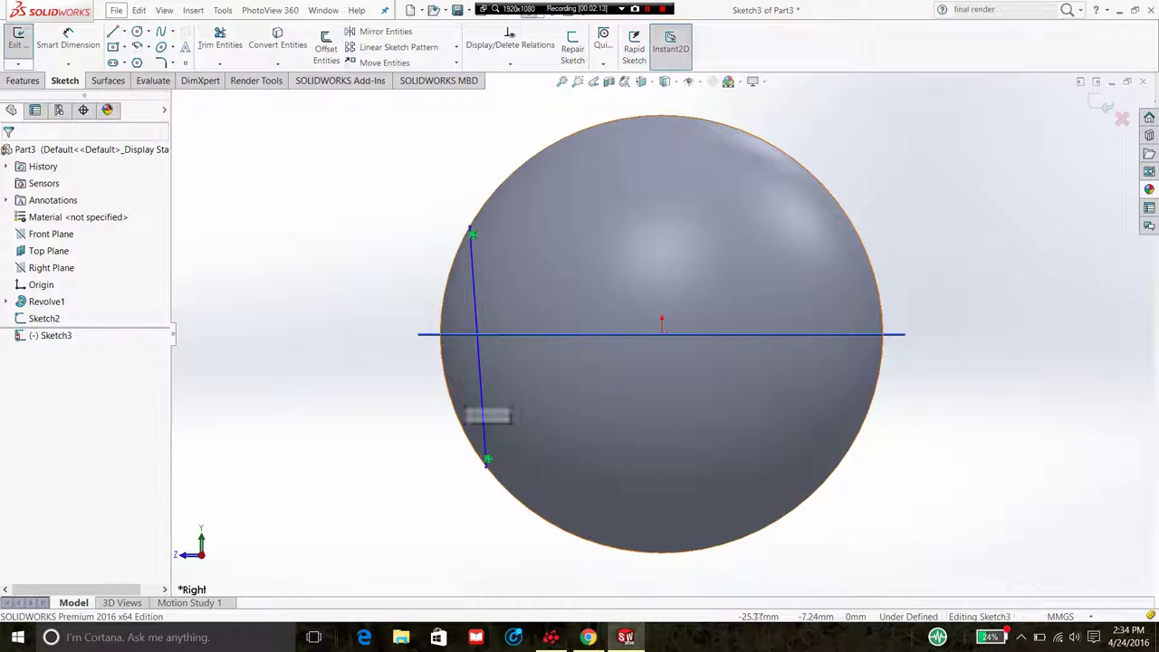
pyautogui.click(477, 345)
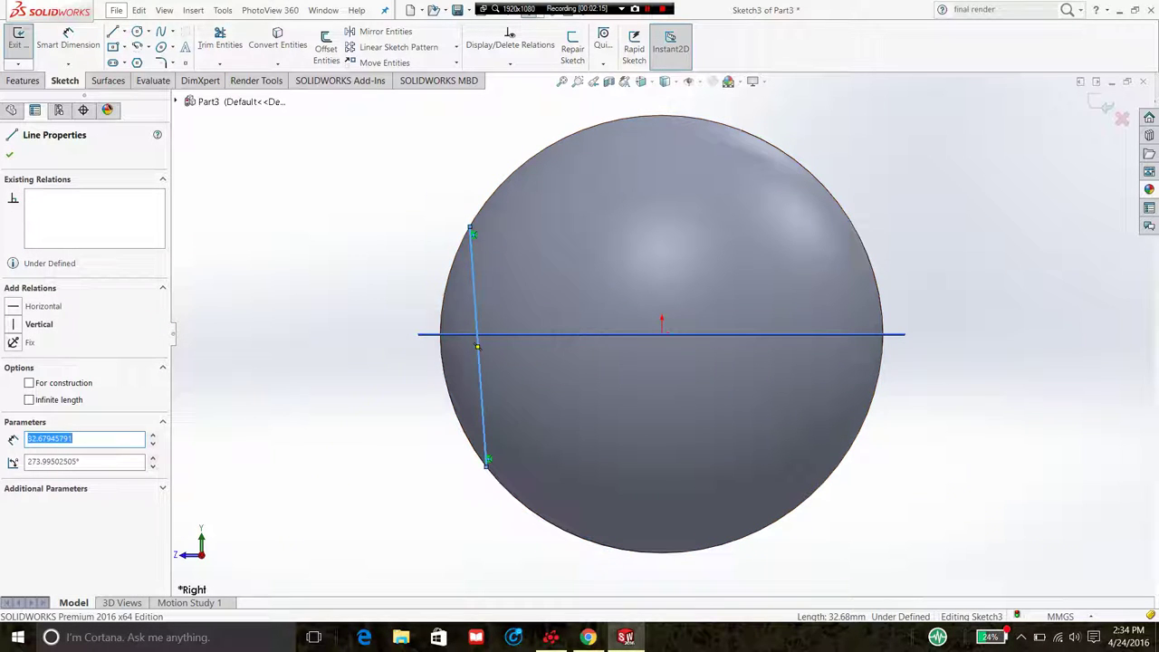
pyautogui.click(14, 323)
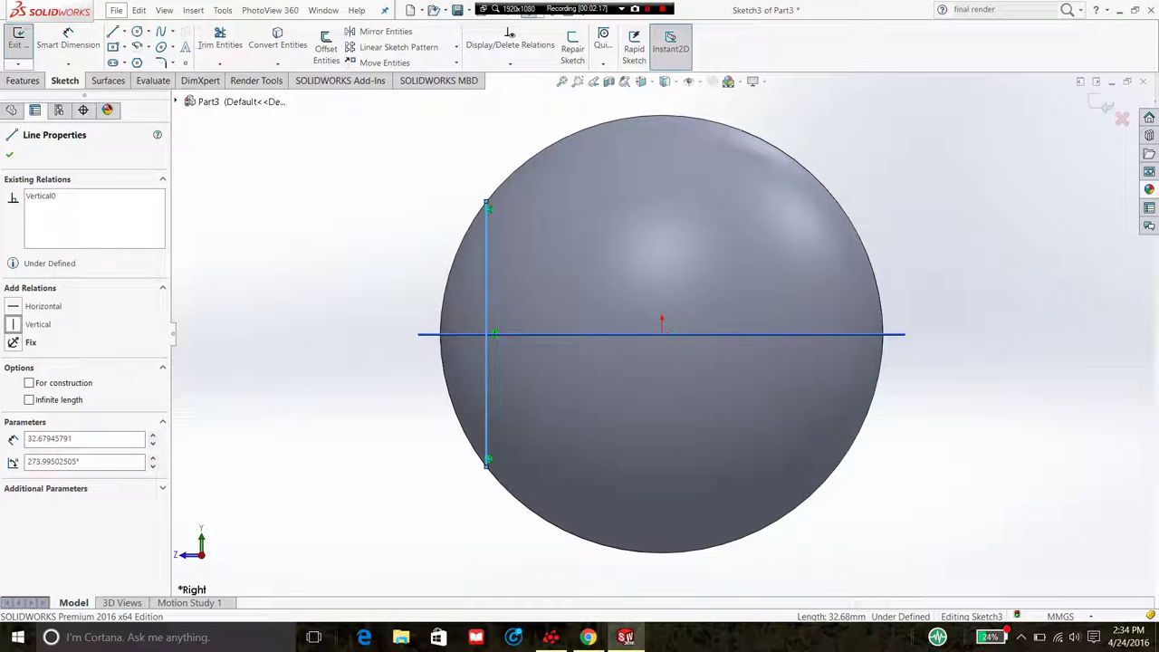
pyautogui.press('Escape')
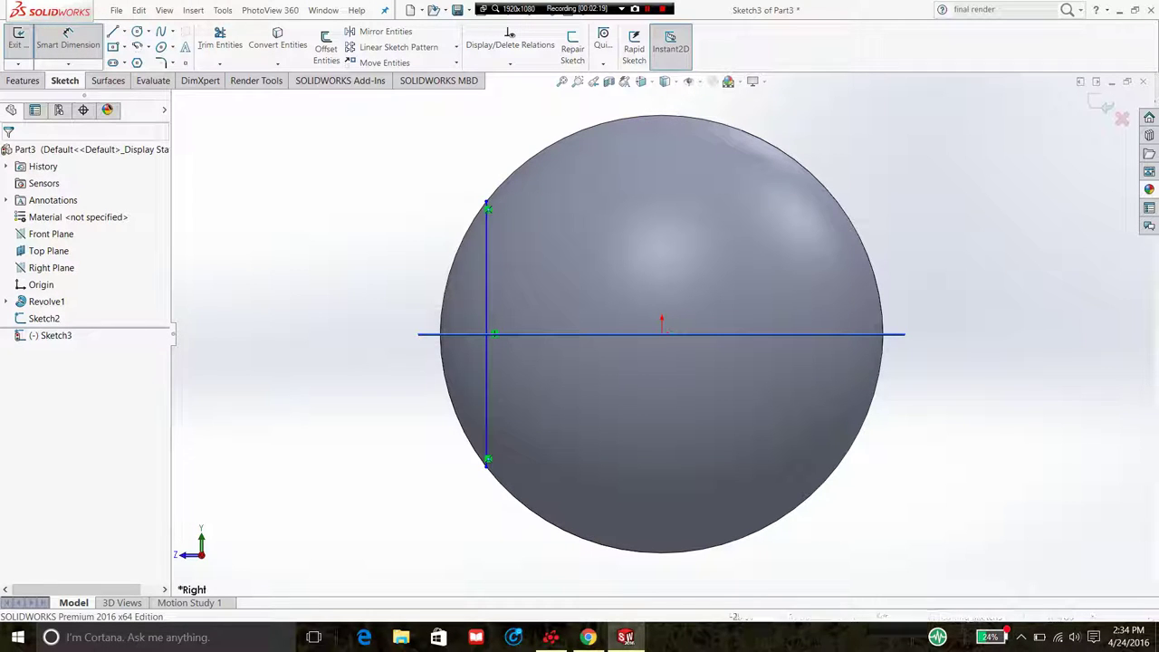
# - Give Sketch3's vertical line a 30 mm length dimension, fully defining the sketch
pyautogui.click(486, 334)
pyautogui.click(382, 271)
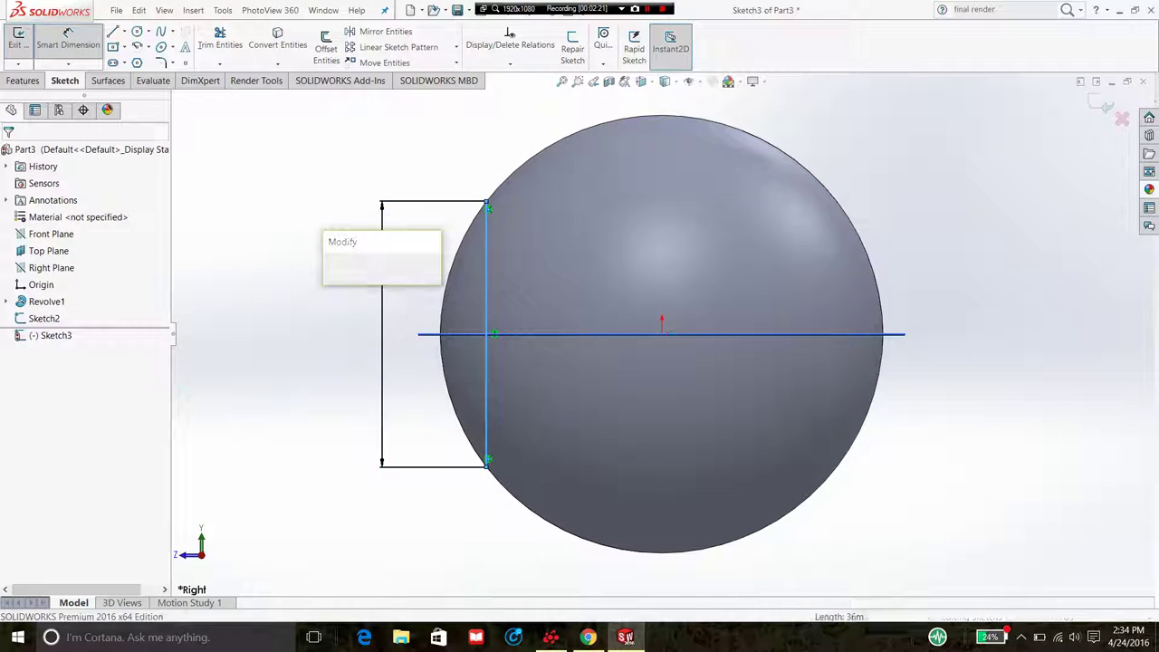
pyautogui.write('30')
pyautogui.press('Return')
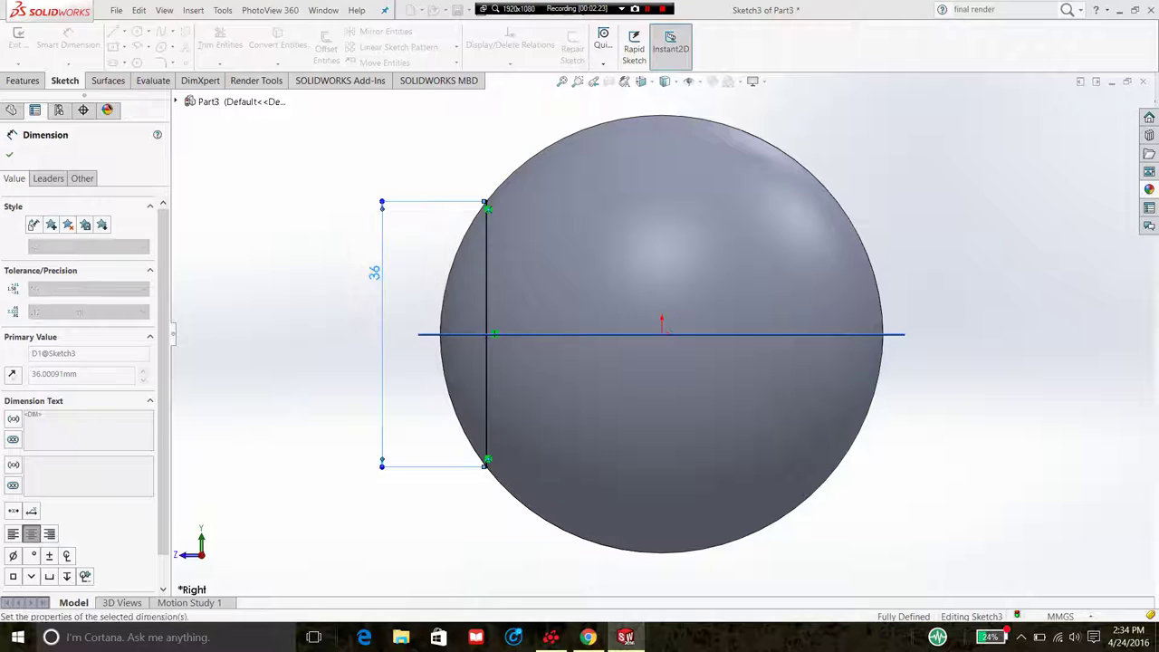
pyautogui.press('Escape')
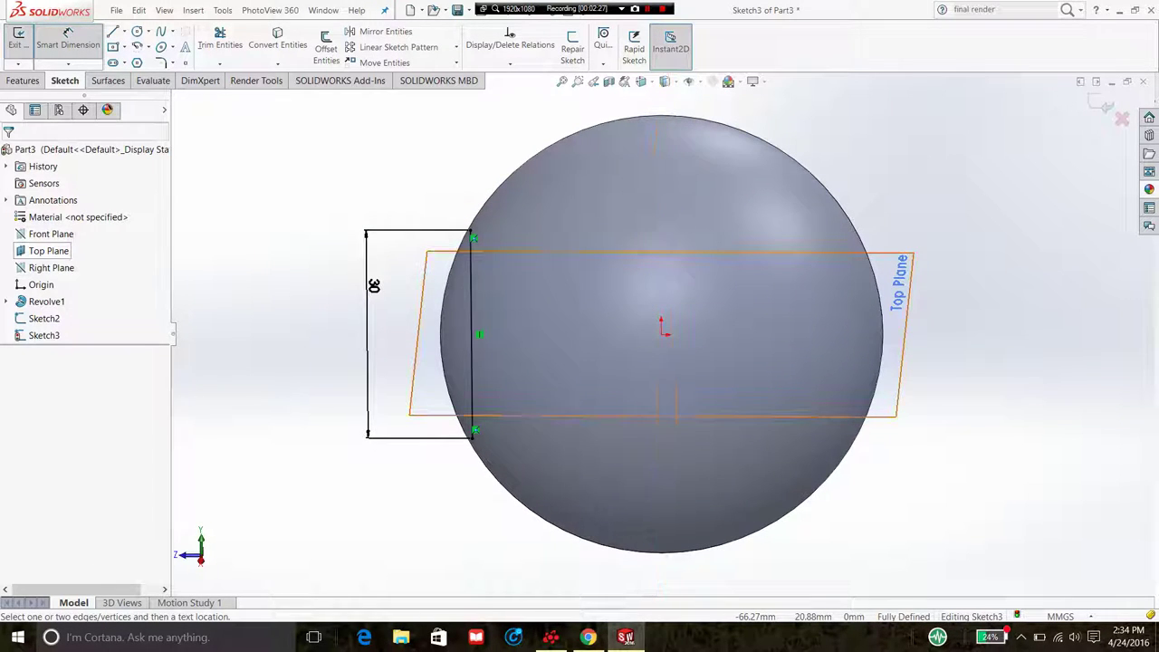
pyautogui.rightClick(41, 266)
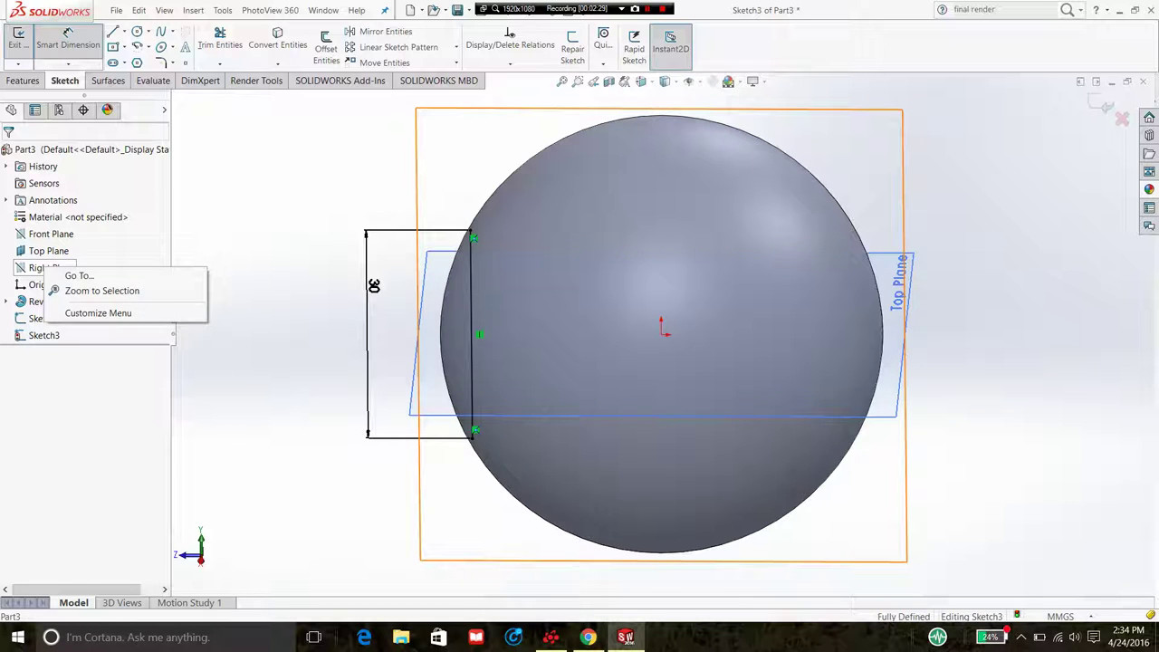
pyautogui.rightClick(33, 269)
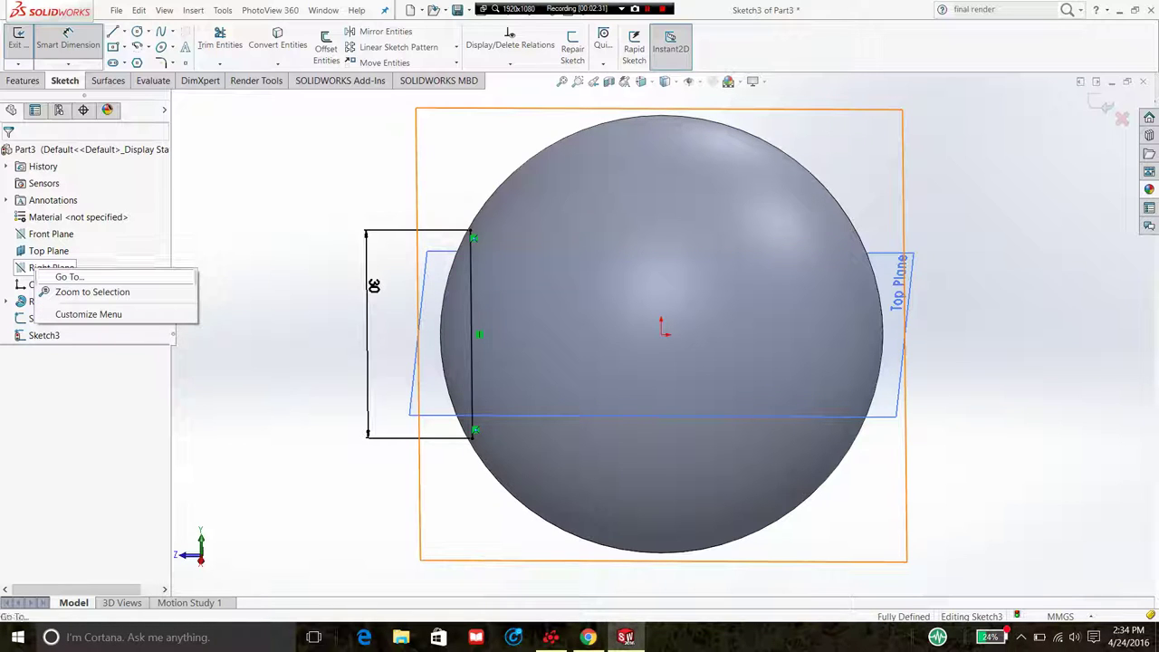
pyautogui.rightClick(23, 268)
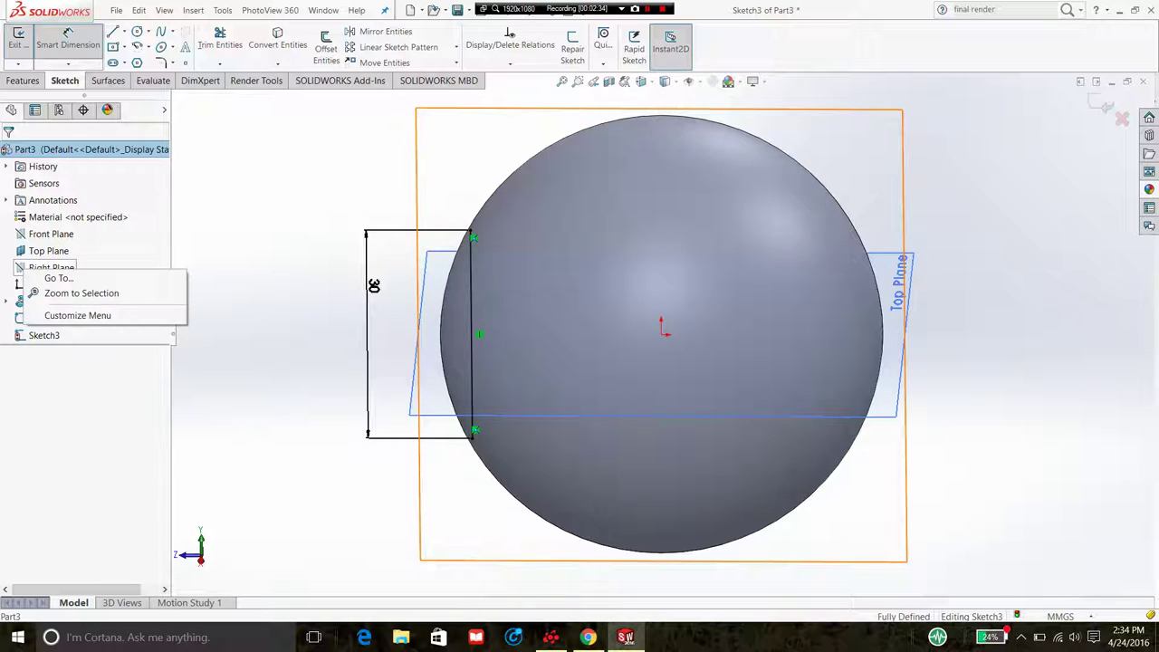
pyautogui.press('Escape')
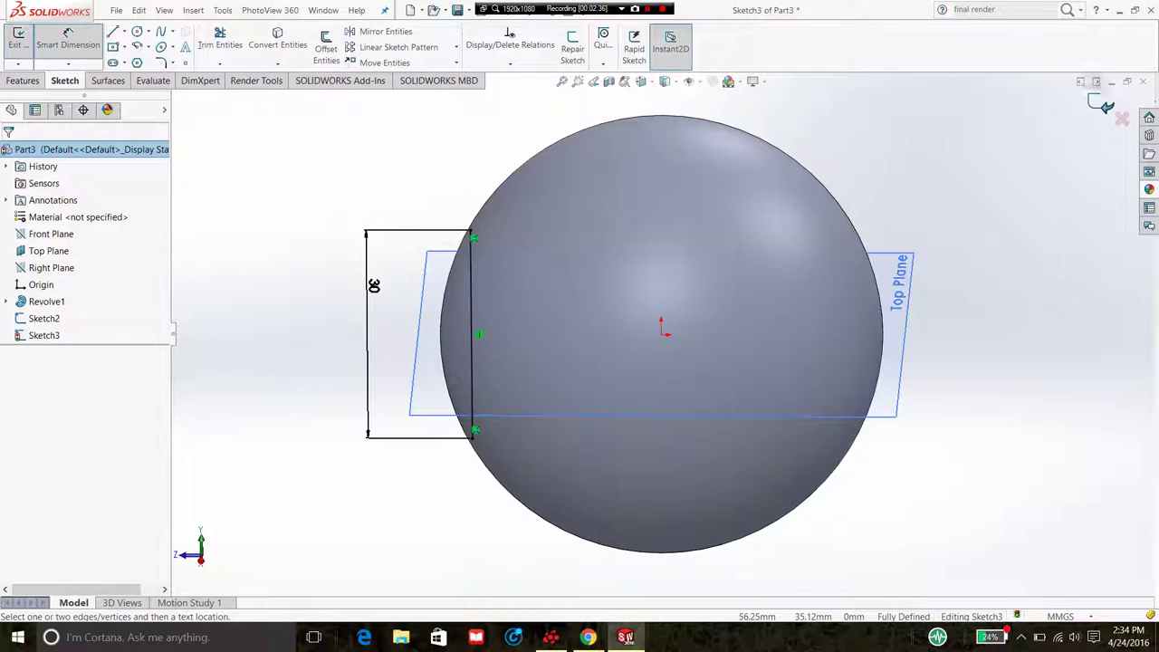
# - Exit Sketch3 and begin Sketch4 from the Front Plane's context menu
pyautogui.click(18, 38)
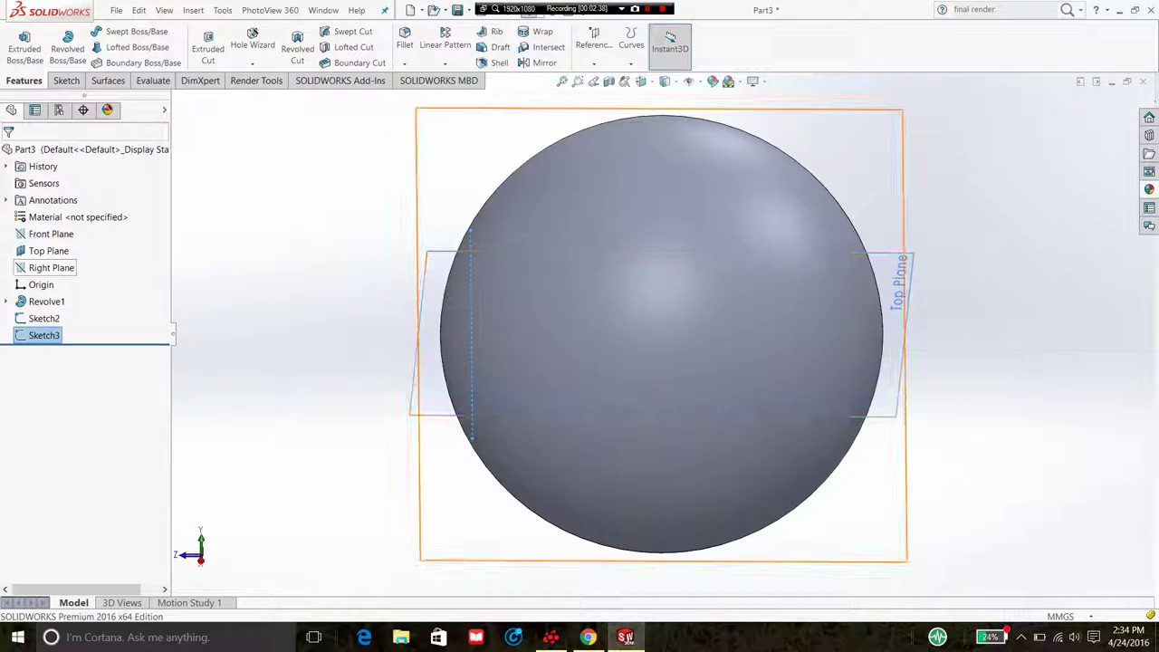
pyautogui.click(51, 268)
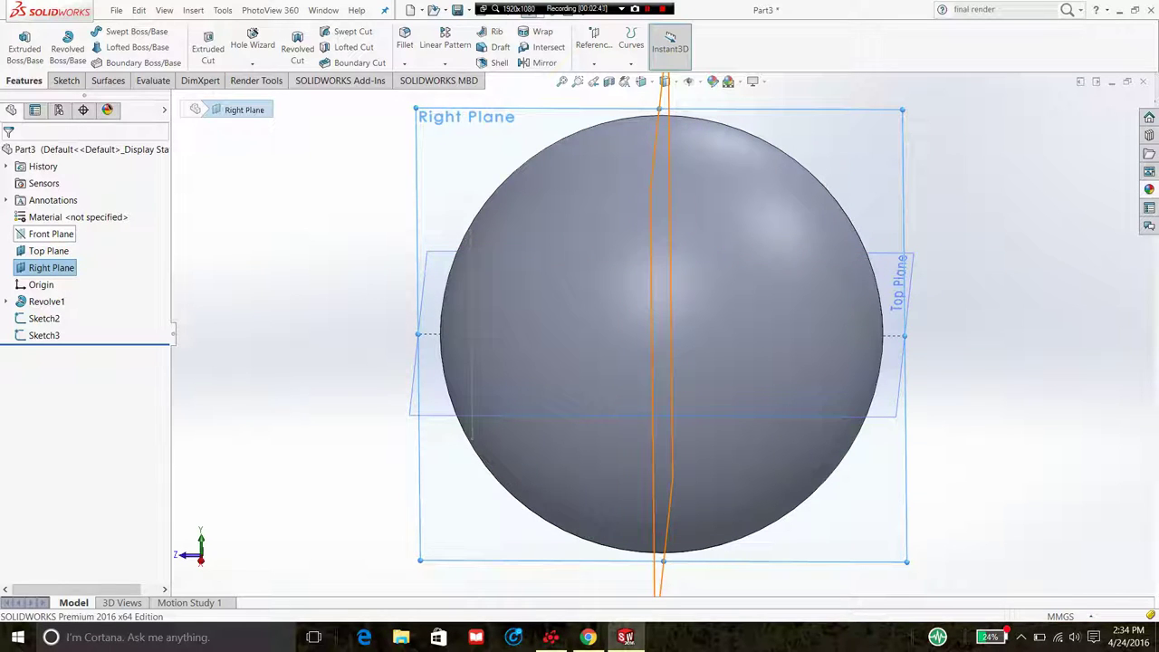
pyautogui.click(51, 233)
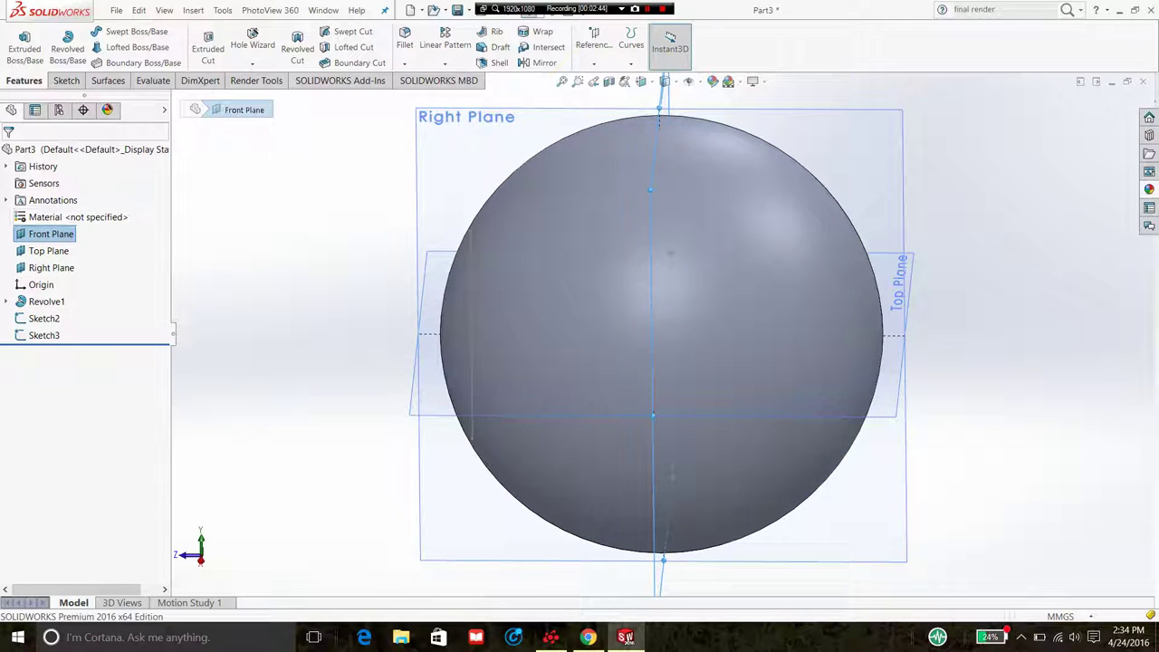
pyautogui.rightClick(53, 234)
pyautogui.click(76, 217)
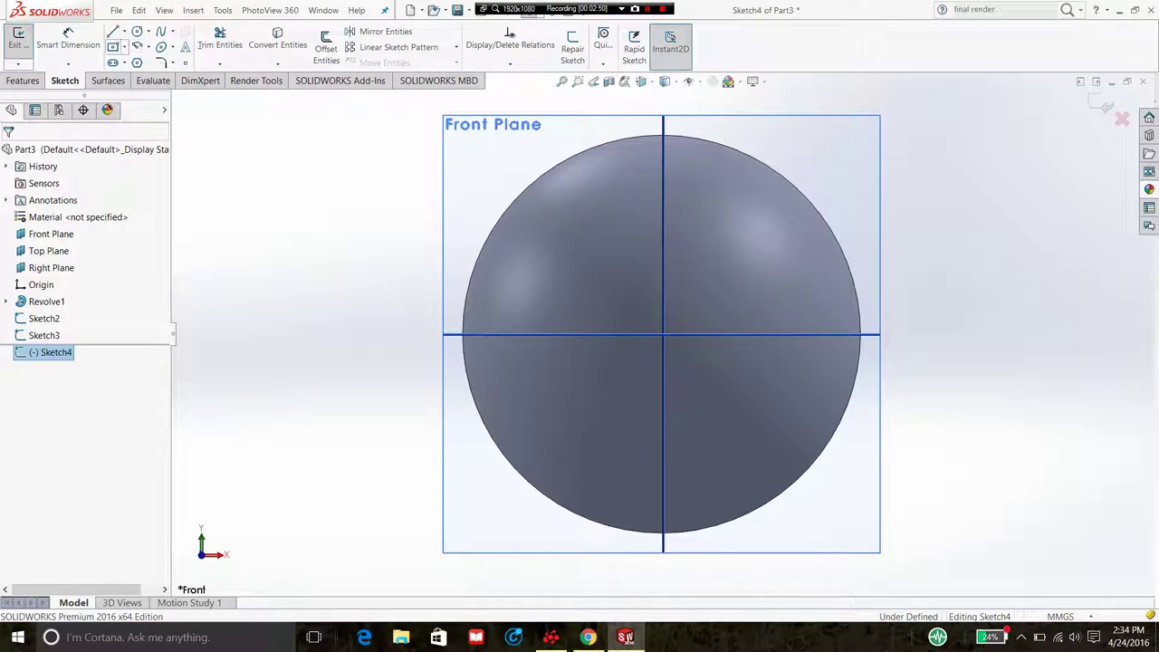
# - Draw a centre rectangle anchored at the origin with its corner near the sphere's upper left
pyautogui.press('r')
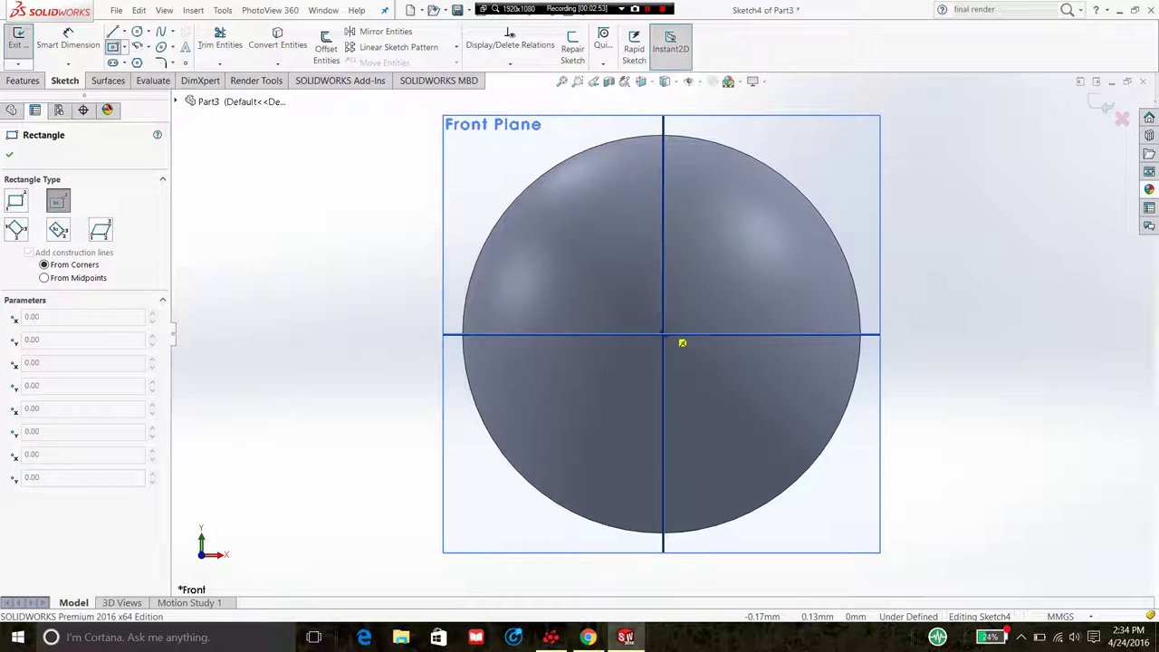
pyautogui.click(665, 336)
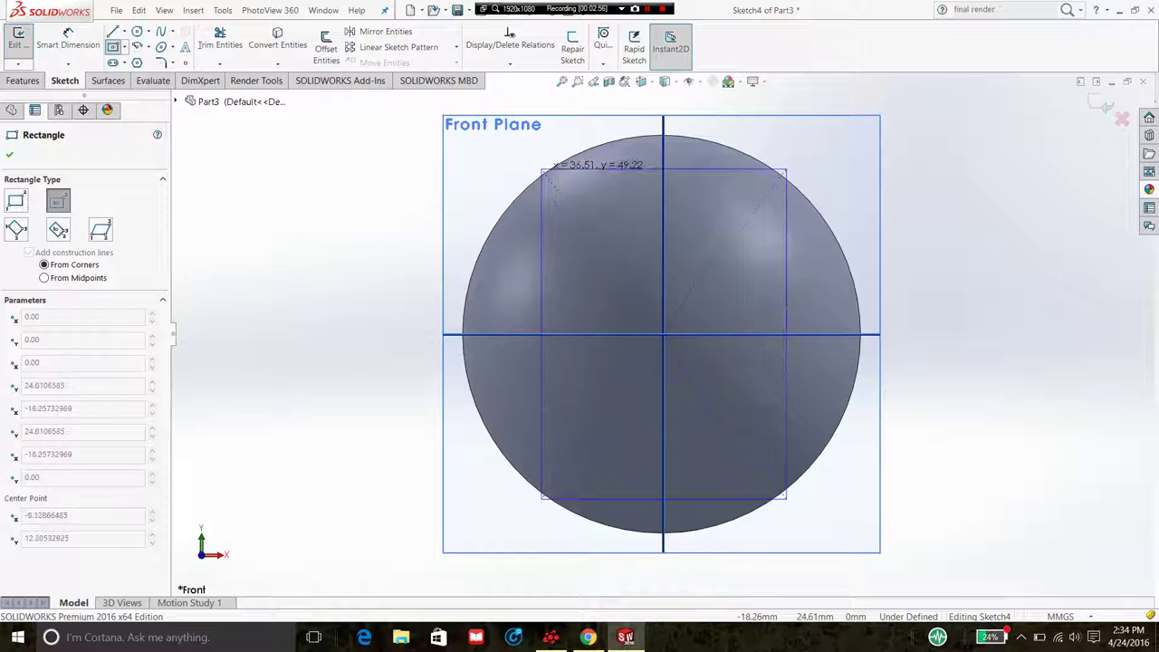
pyautogui.click(542, 176)
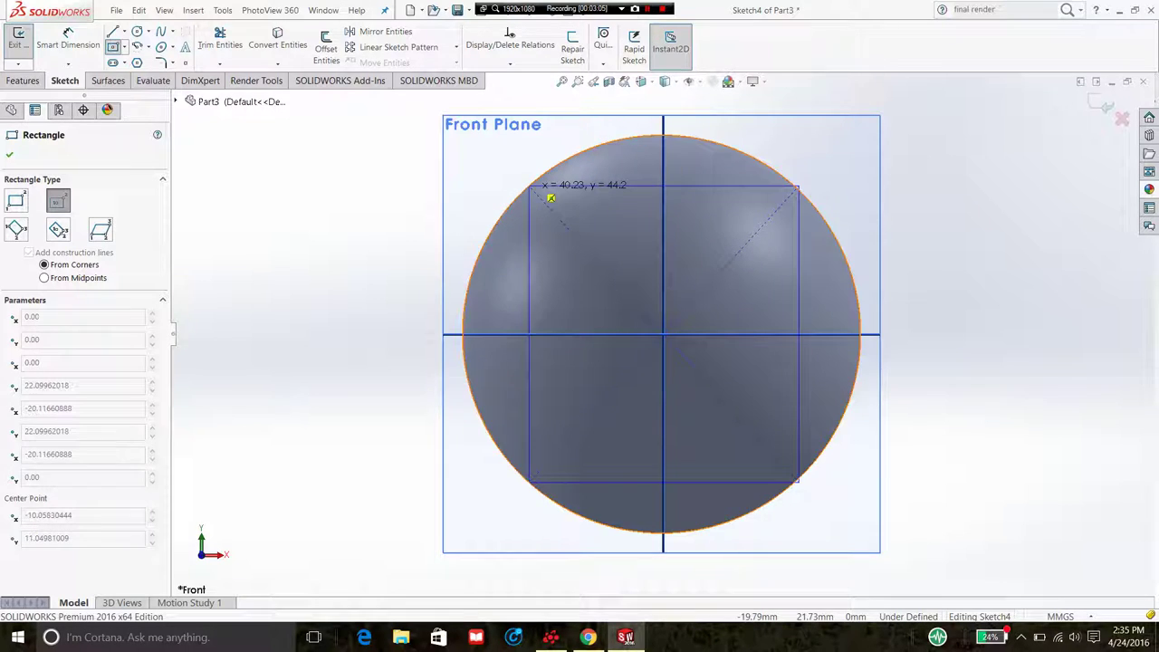
pyautogui.click(530, 188)
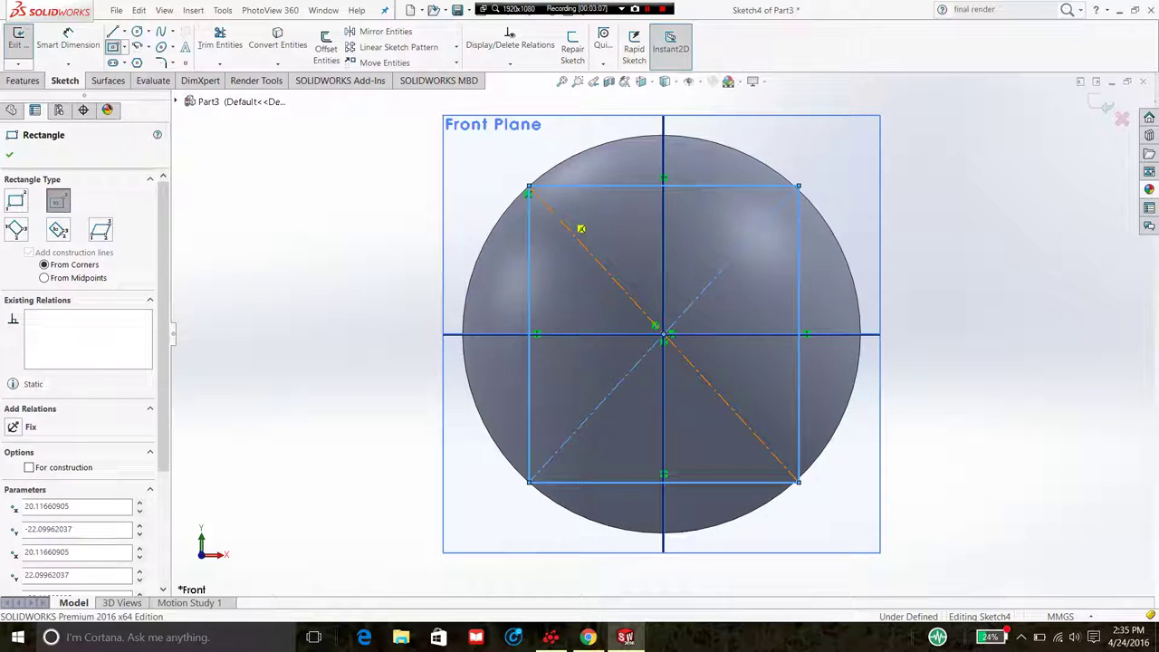
pyautogui.press('Escape')
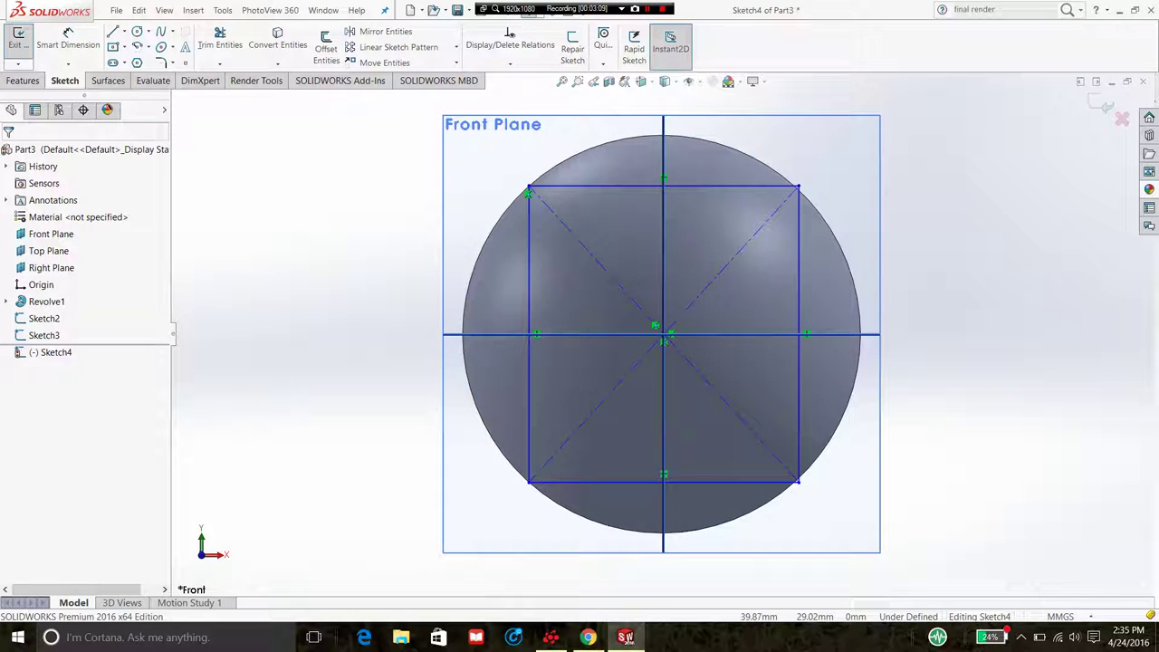
# - Drag the rectangle's top corners onto the sphere's outline, switch to isometric, and exit Sketch4
pyautogui.click(798, 187)
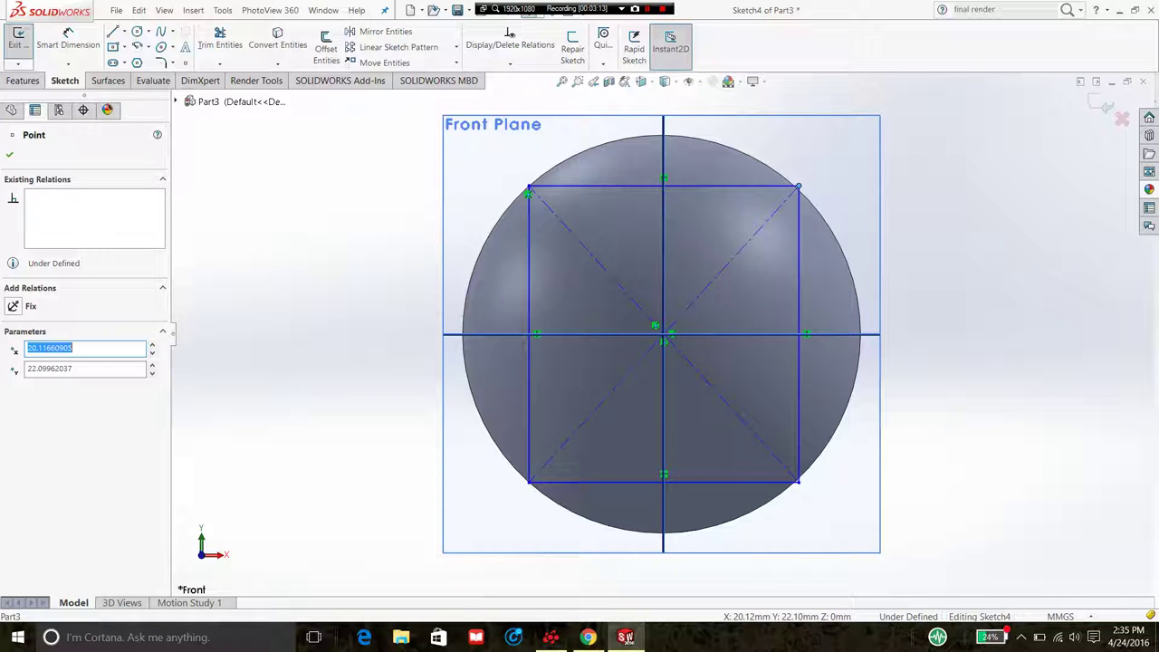
pyautogui.moveTo(798, 186); pyautogui.dragTo(793, 181)
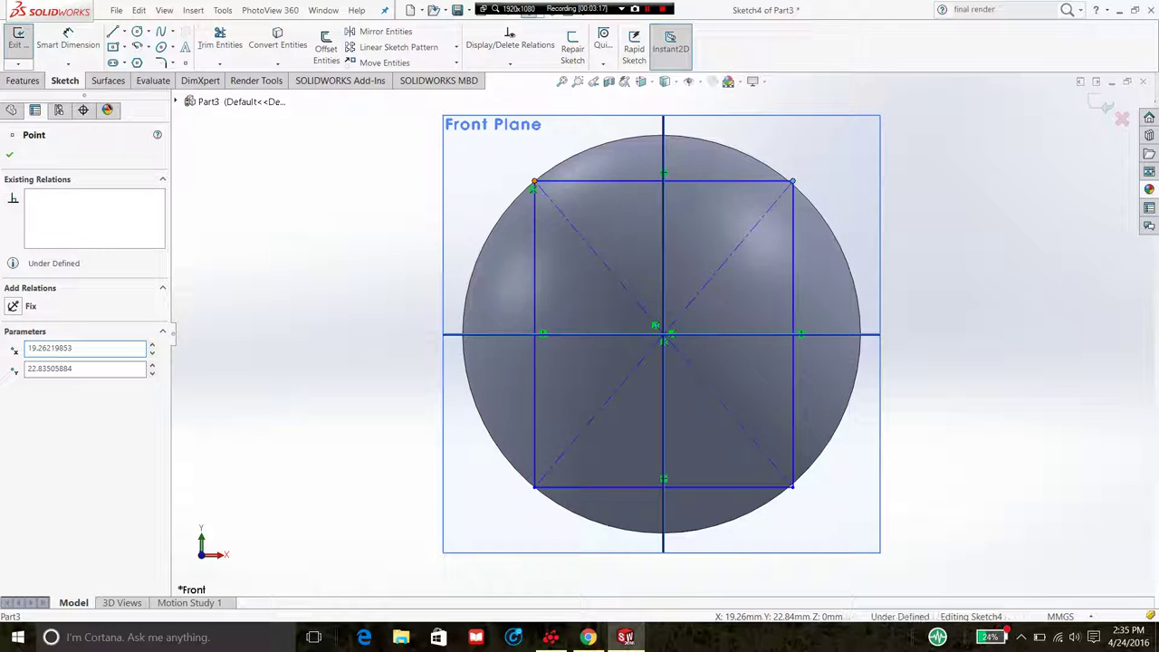
pyautogui.moveTo(534, 186); pyautogui.dragTo(526, 191)
pyautogui.moveTo(525, 192); pyautogui.dragTo(515, 199)
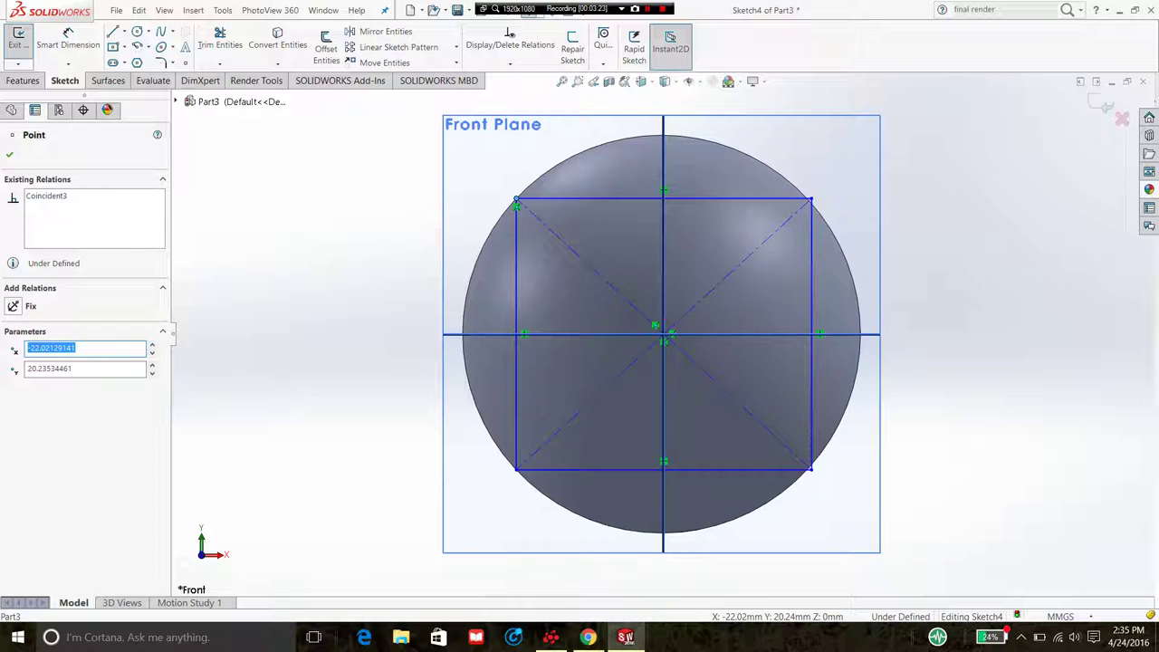
pyautogui.press('Escape')
pyautogui.hotkey('ctrl', '7')
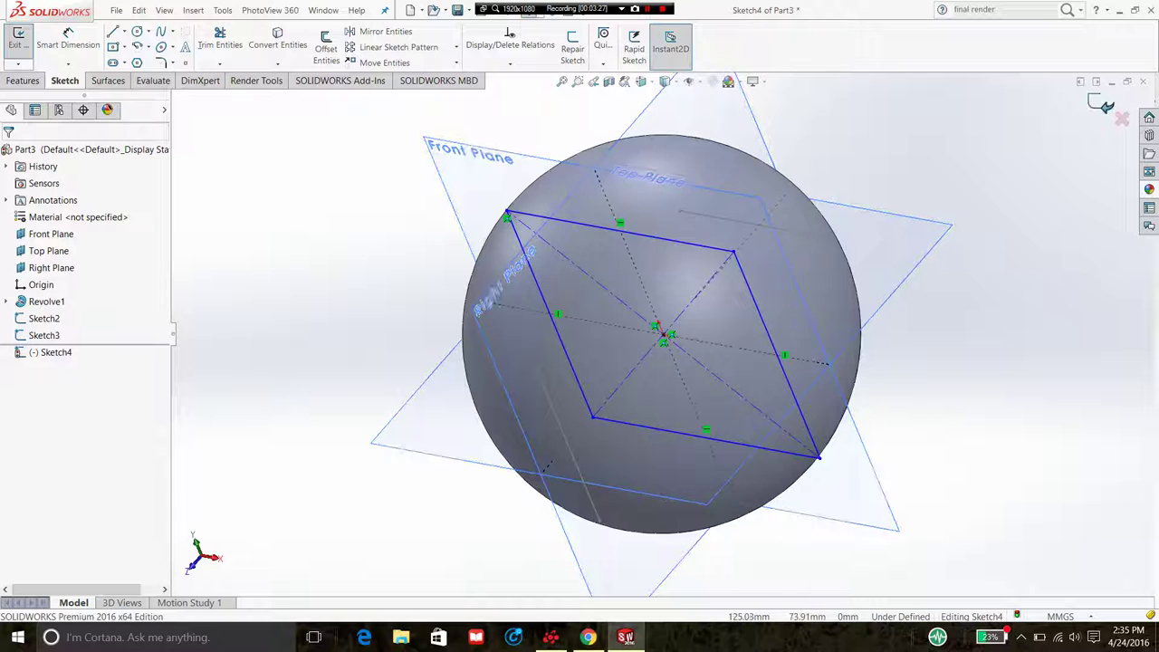
pyautogui.hotkey('ctrl', 'b')
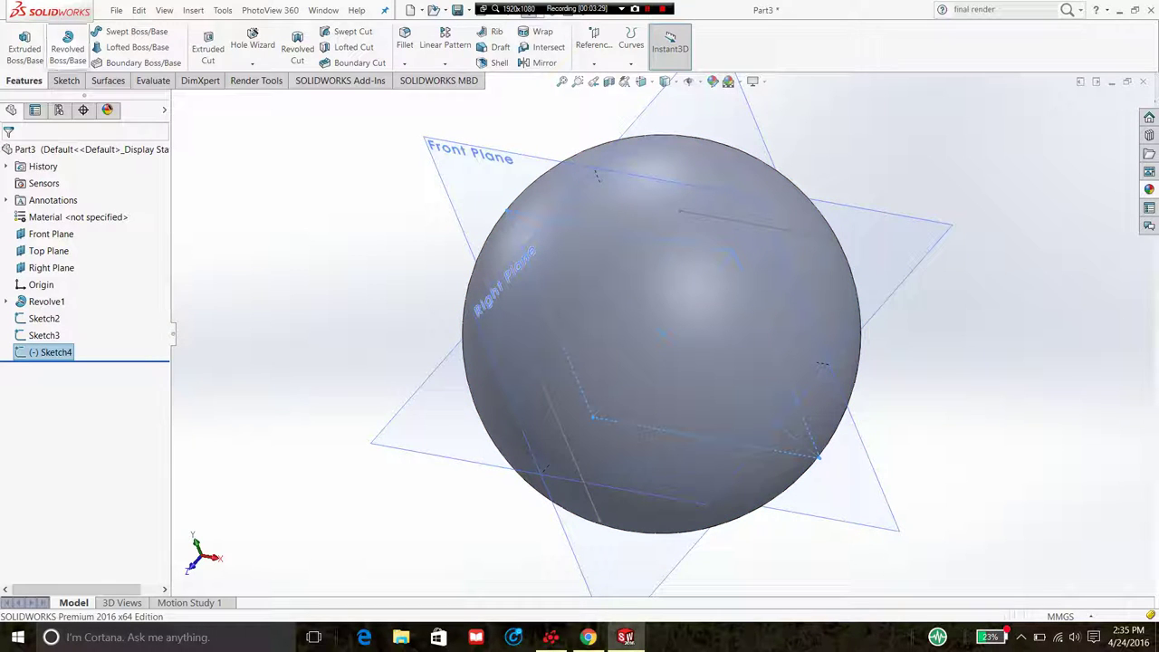
# - Start 3DSketch1 from the Sketch tab's dropdown and orbit the view toward the front
pyautogui.click(66, 80)
pyautogui.click(18, 63)
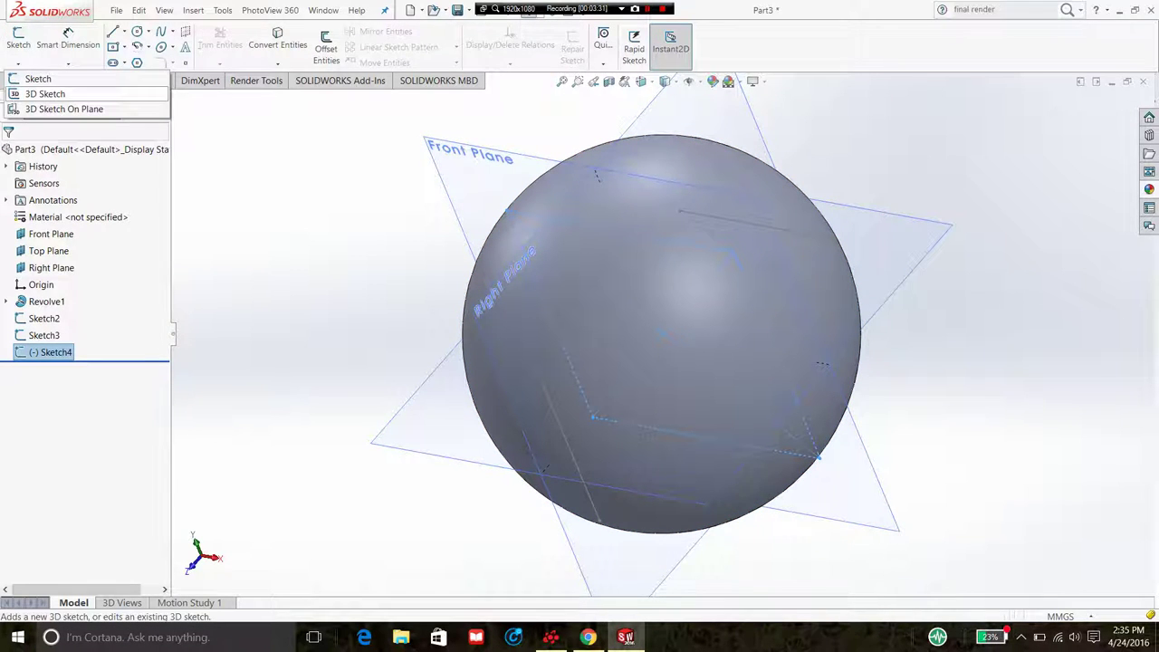
pyautogui.click(45, 94)
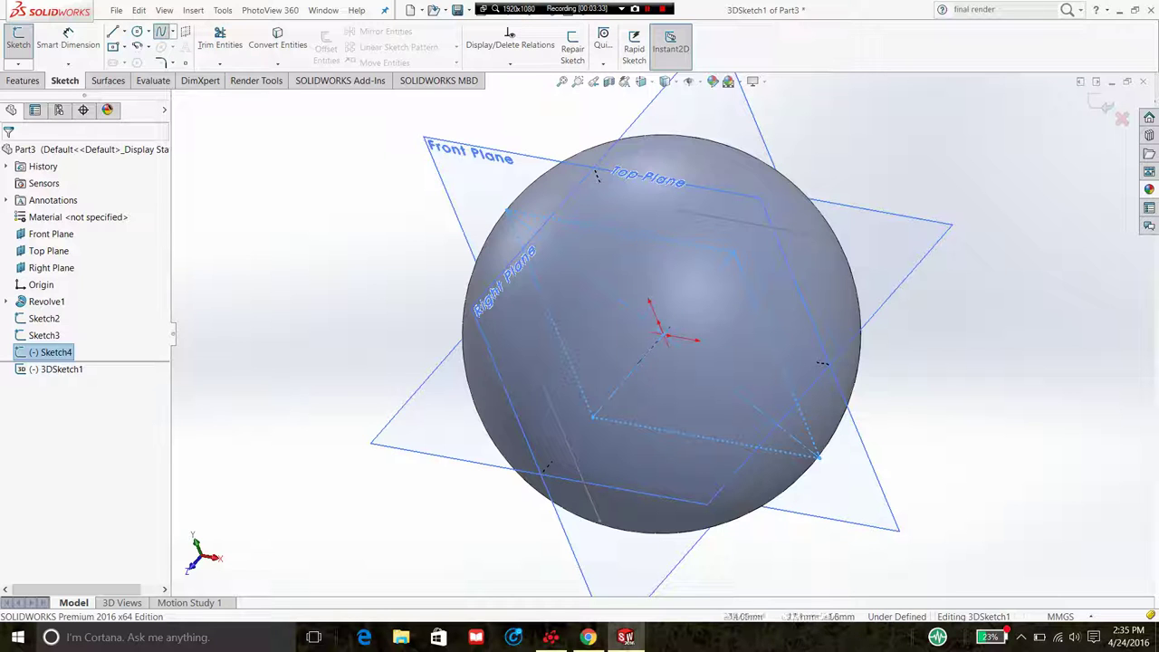
pyautogui.moveTo(661, 335)
pyautogui.mouseDown(button='middle')
pyautogui.moveTo(688, 362)
pyautogui.moveTo(652, 331)
pyautogui.moveTo(666, 326)
pyautogui.mouseUp(button='middle')
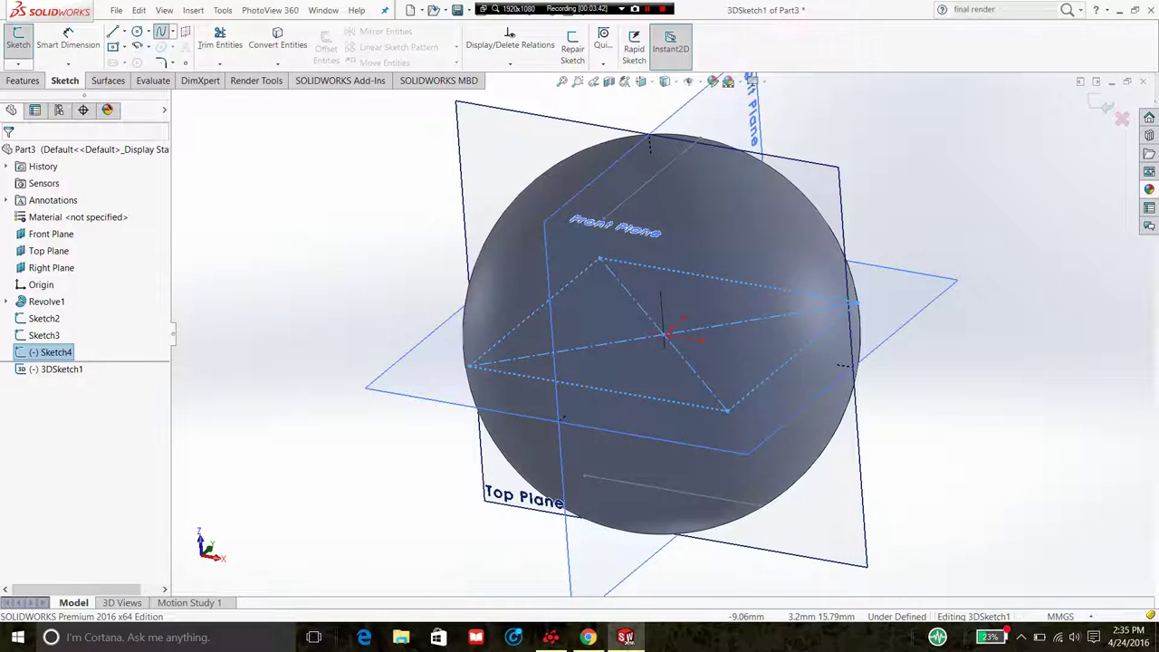
# - Start a spline on the sphere, placing points at the first square corners around its side
pyautogui.click(724, 407)
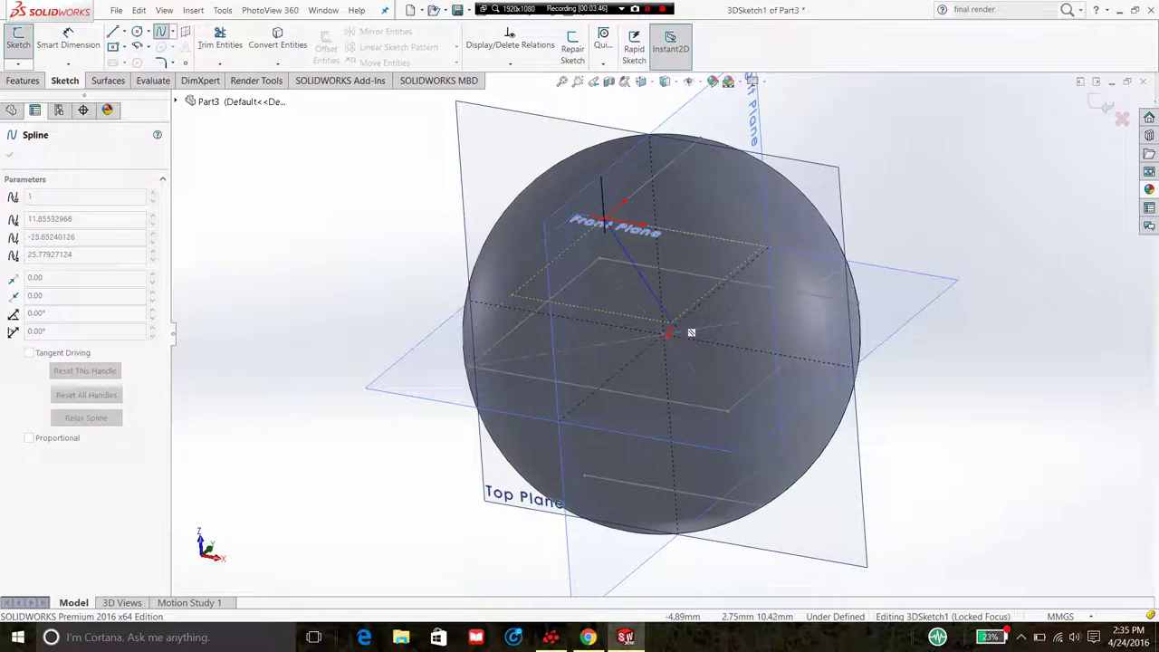
pyautogui.moveTo(691, 334); pyautogui.dragTo(749, 421)
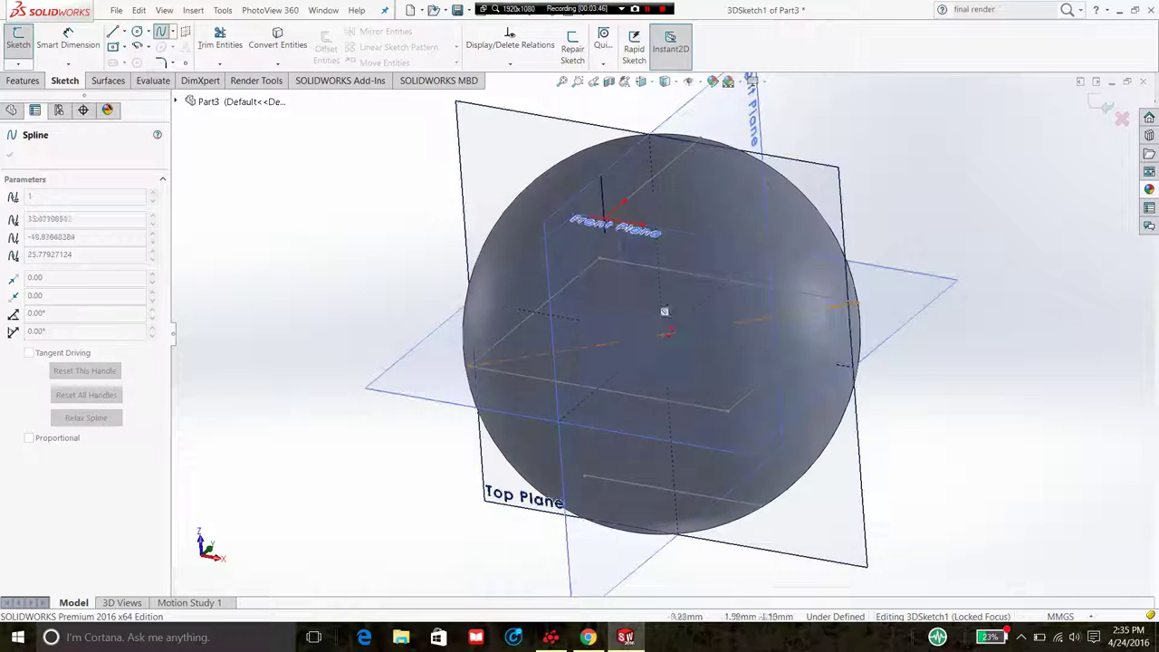
pyautogui.click(729, 413)
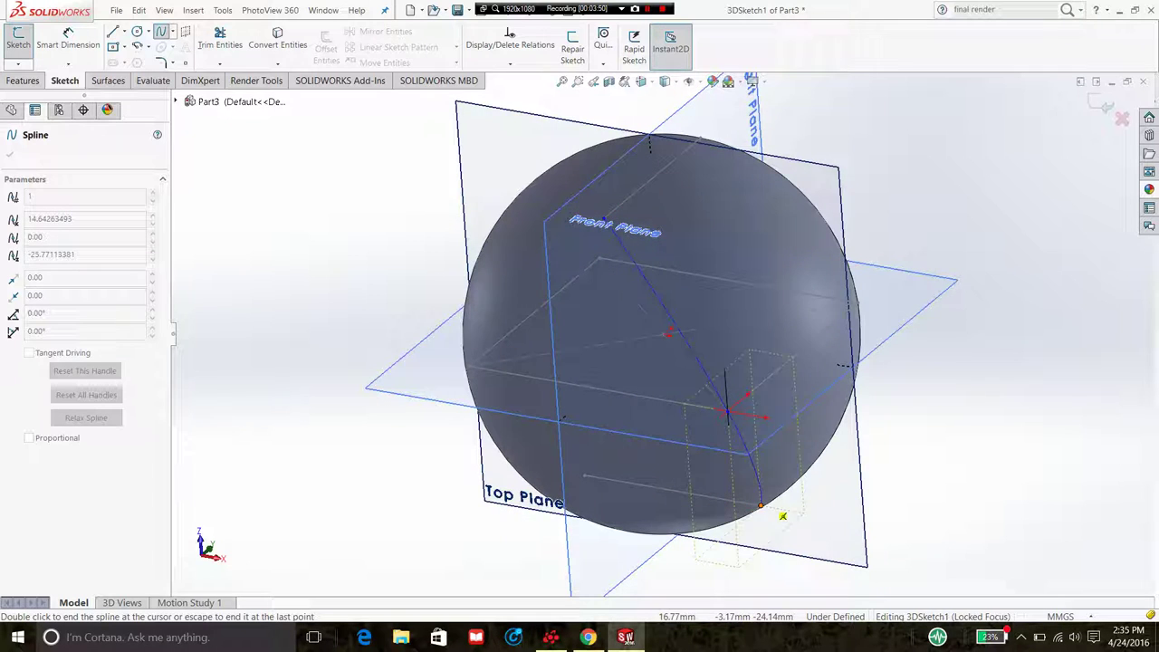
pyautogui.moveTo(783, 517); pyautogui.dragTo(979, 354, button='middle')
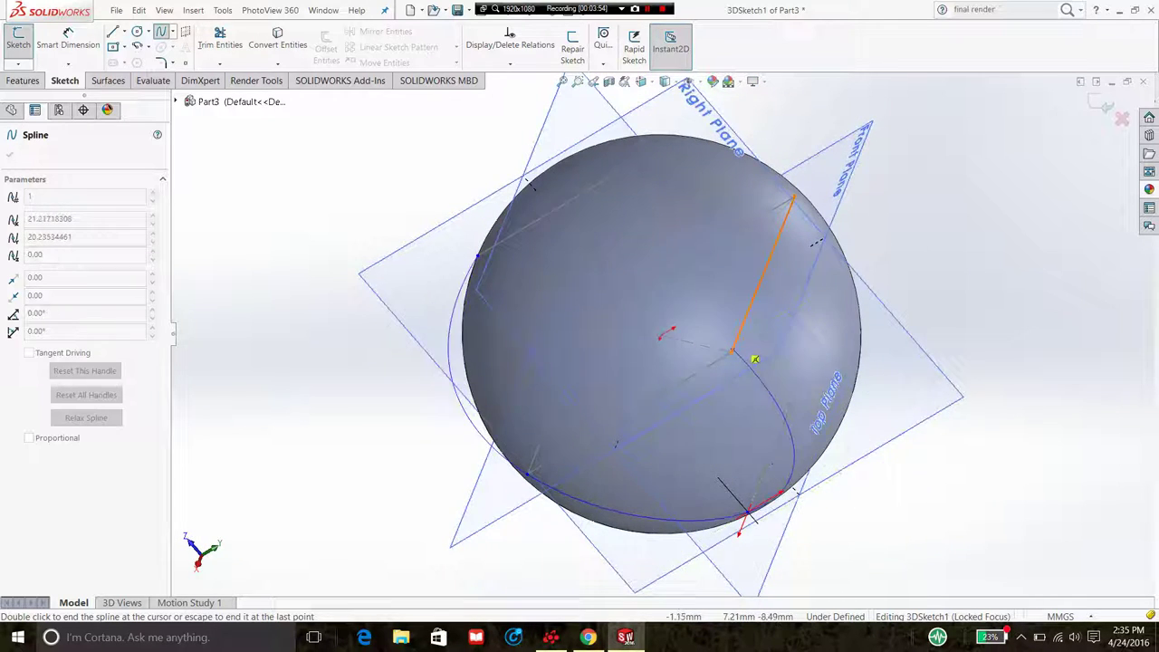
pyautogui.click(752, 362)
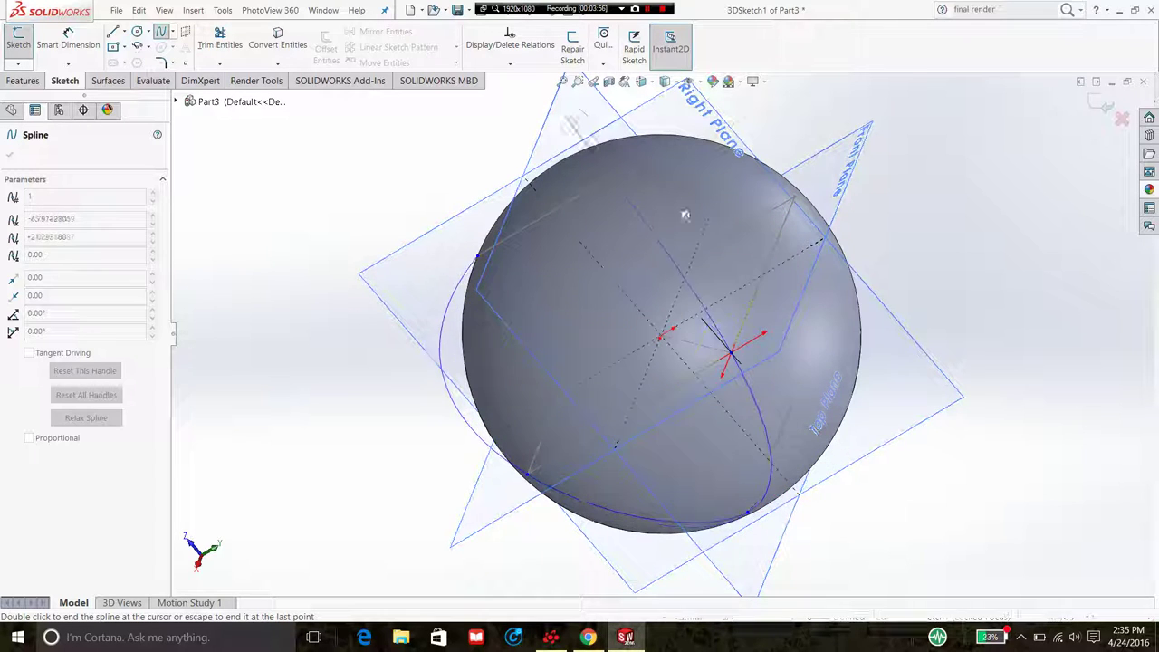
# - Carry the spline over the top of the sphere and end it, closing the looping seam path
pyautogui.moveTo(650, 175); pyautogui.dragTo(797, 305, button='middle')
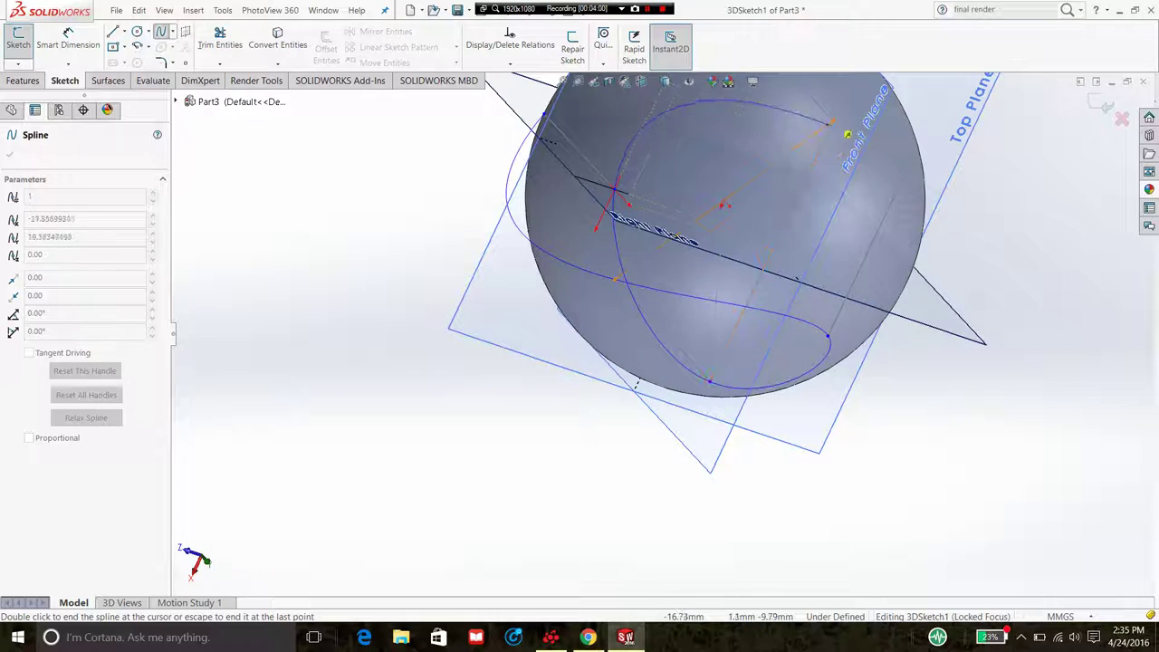
pyautogui.moveTo(848, 133)
pyautogui.mouseDown(button='middle')
pyautogui.moveTo(971, 234)
pyautogui.moveTo(934, 247)
pyautogui.mouseUp(button='middle')
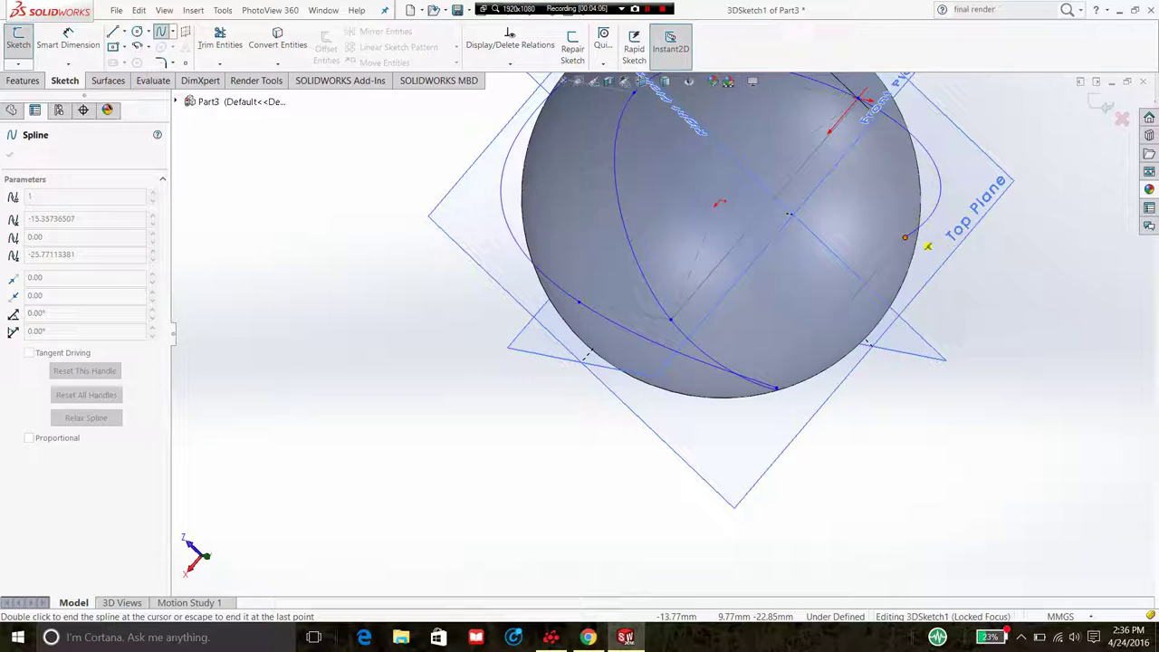
pyautogui.moveTo(928, 245); pyautogui.dragTo(725, 324, button='middle')
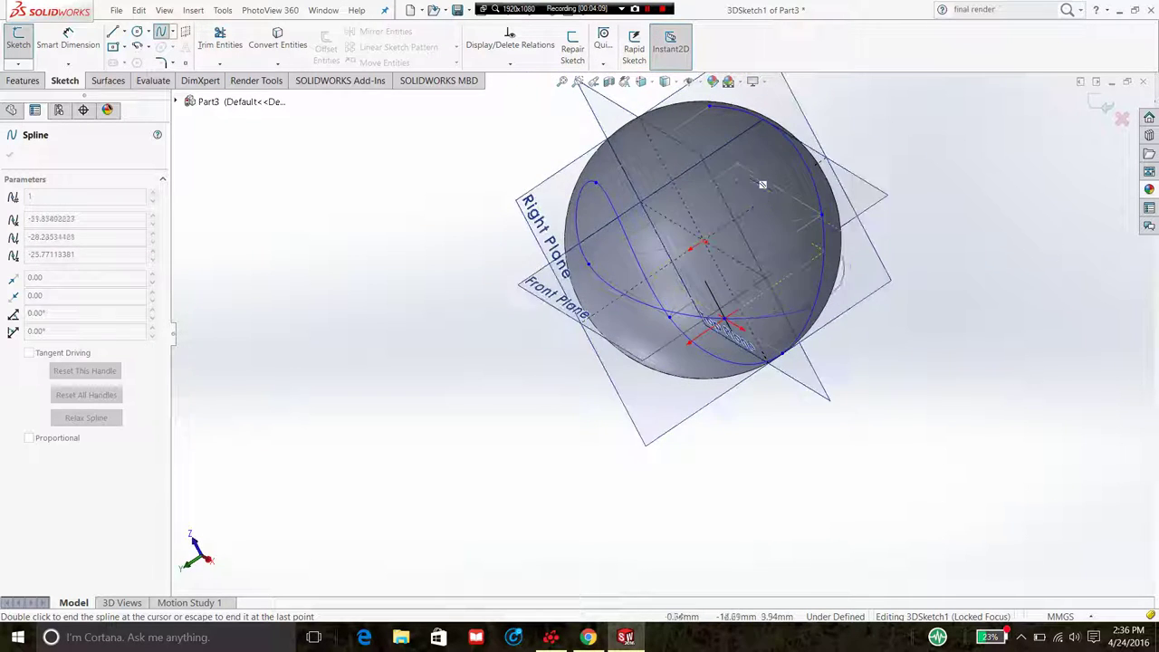
pyautogui.press('Up')
pyautogui.press('Up')
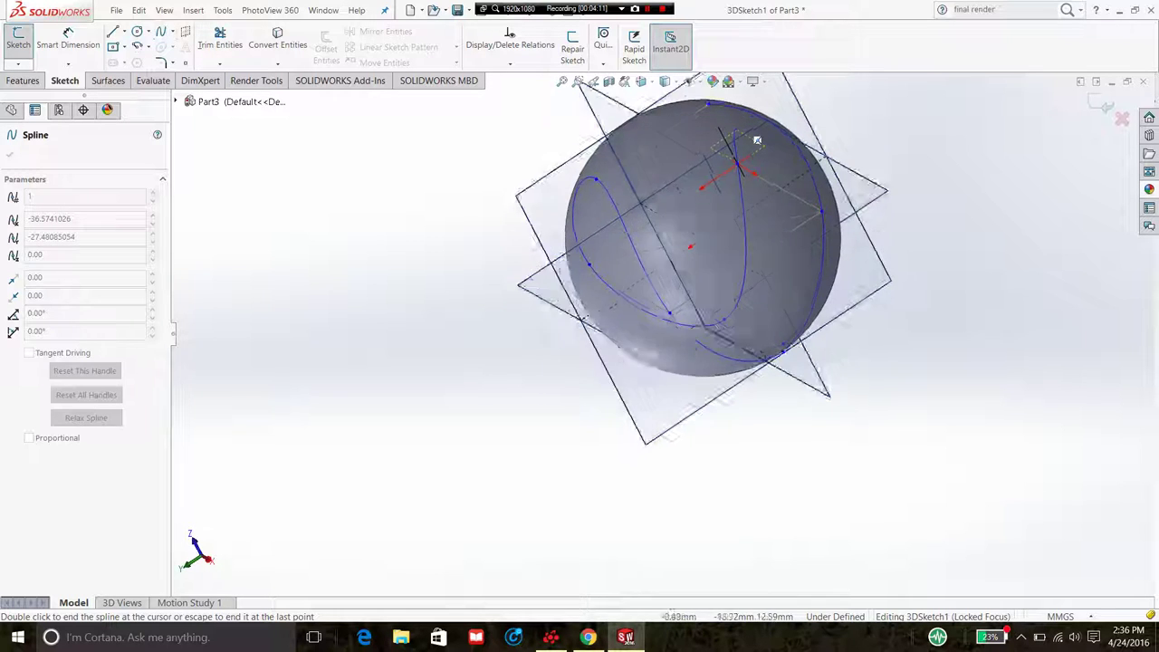
pyautogui.press('Up')
pyautogui.press('Up')
pyautogui.press('Up')
pyautogui.press('Up')
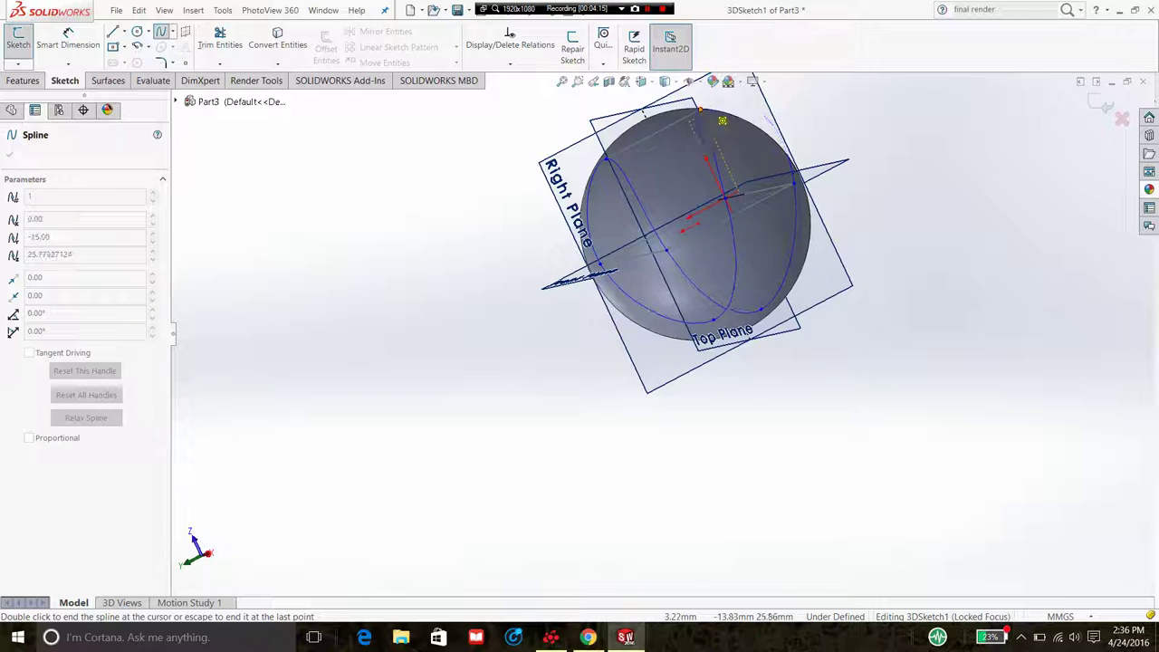
pyautogui.doubleClick(725, 117)
pyautogui.click(561, 82)
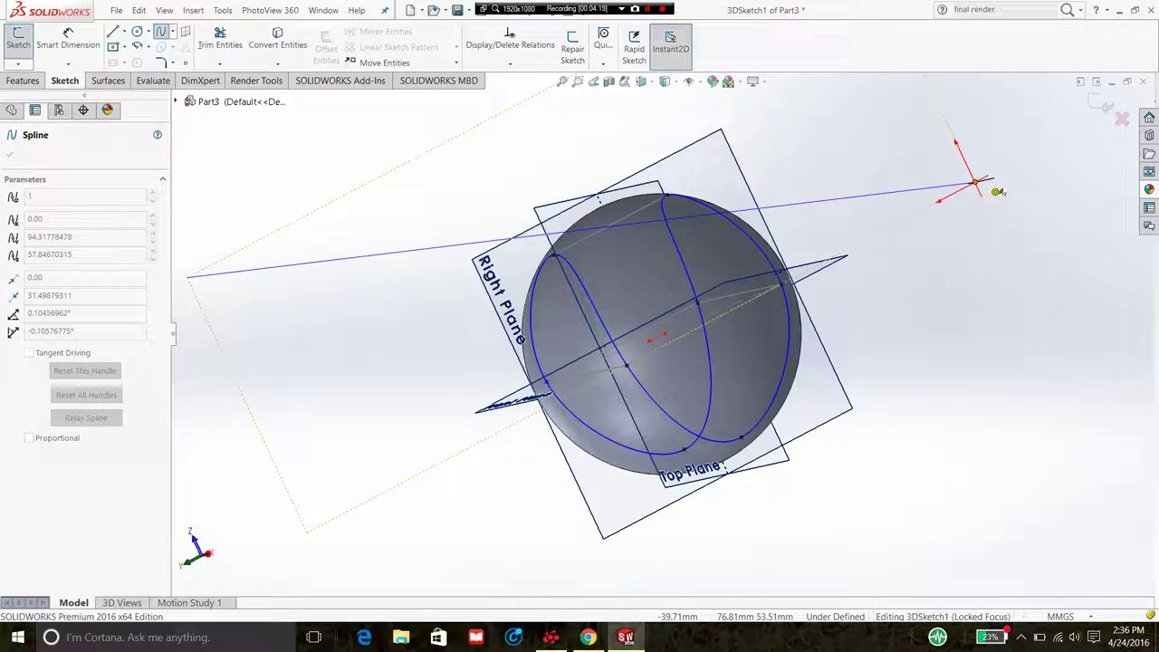
pyautogui.click(994, 190)
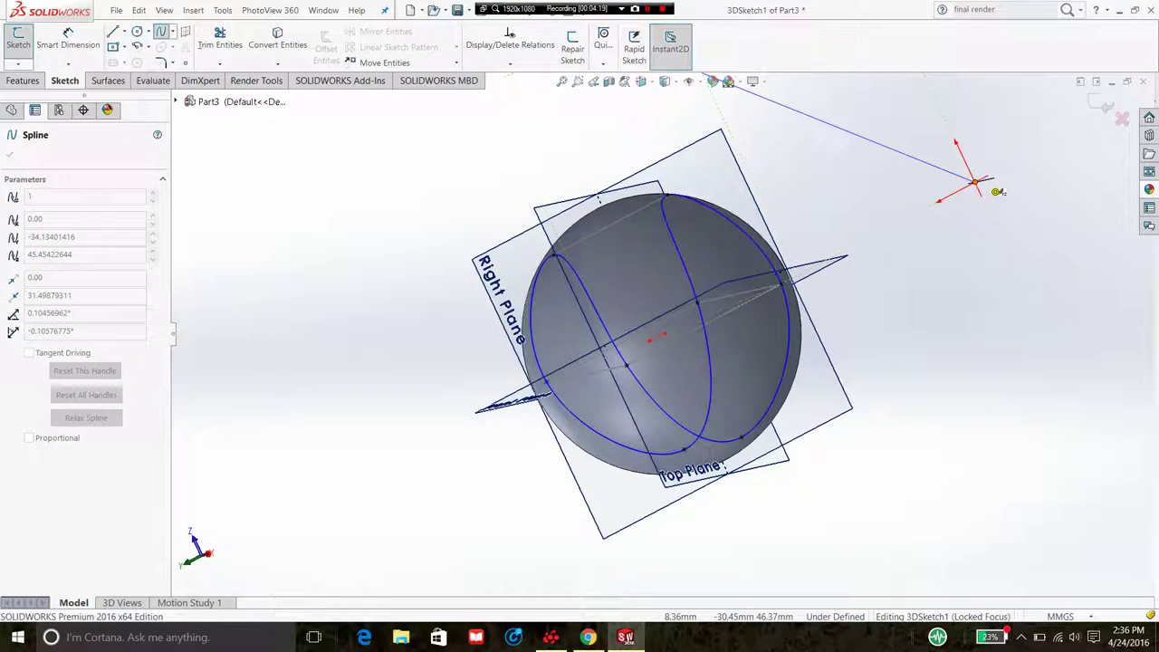
# - Exit 3DSketch1 and hide the Front, Top and Right reference planes
pyautogui.press('Escape')
pyautogui.click(1106, 106)
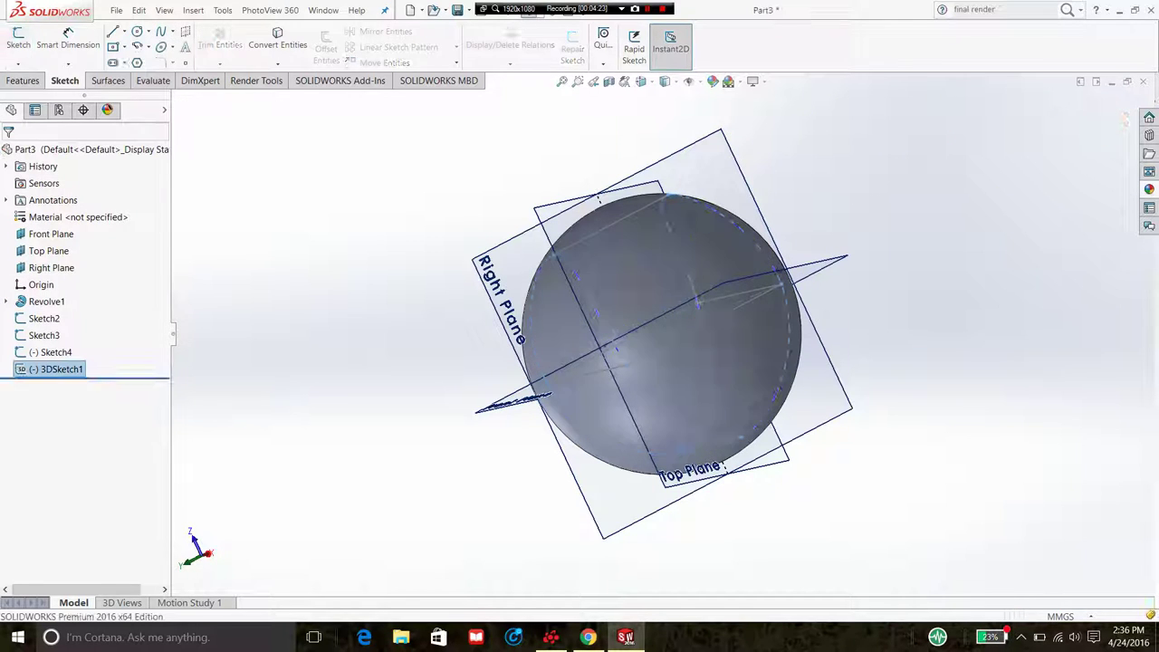
pyautogui.click(50, 234)
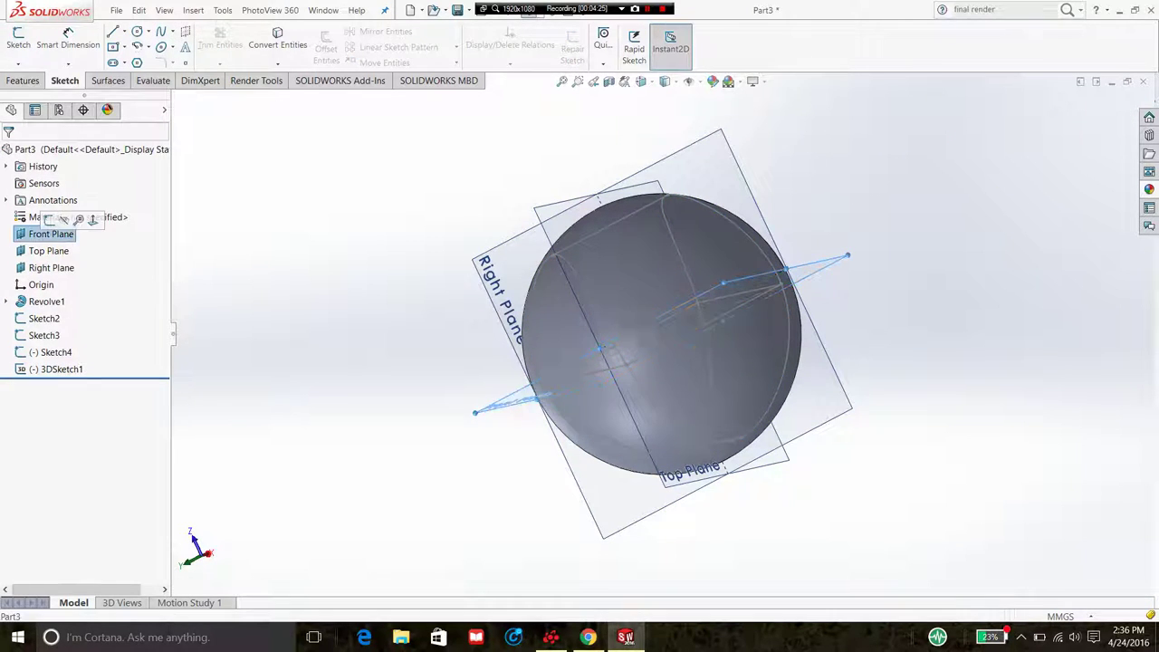
pyautogui.keyDown('ctrl'); pyautogui.click(48, 251); pyautogui.keyUp('ctrl')
pyautogui.keyDown('ctrl'); pyautogui.click(51, 268); pyautogui.keyUp('ctrl')
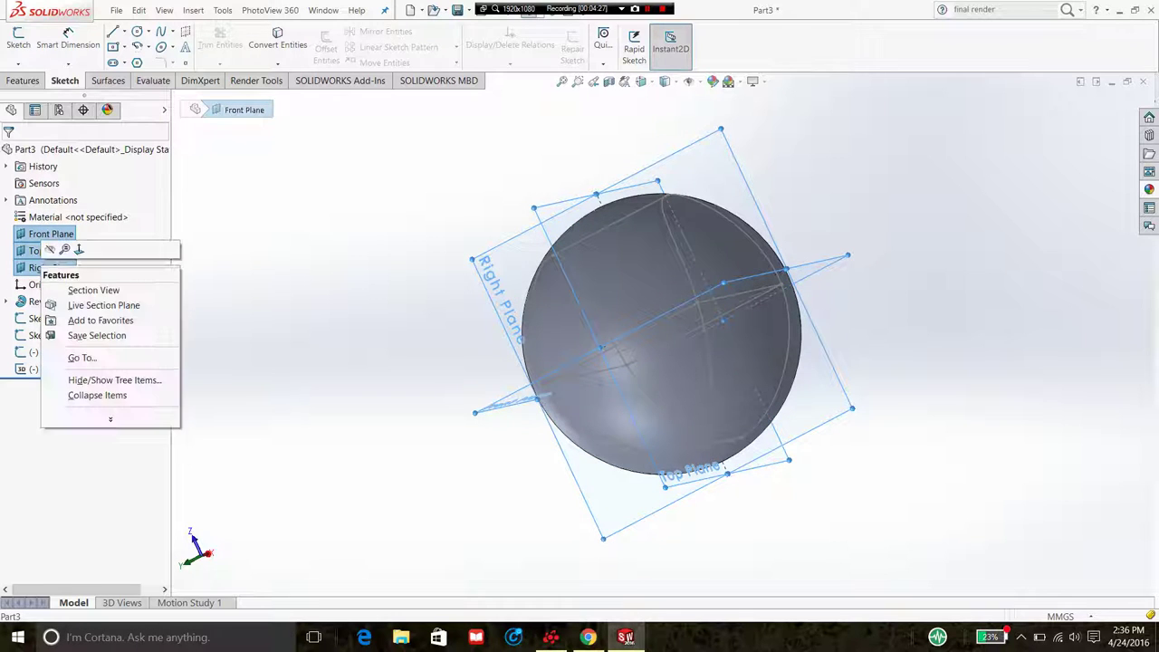
pyautogui.rightClick(41, 268)
pyautogui.click(49, 249)
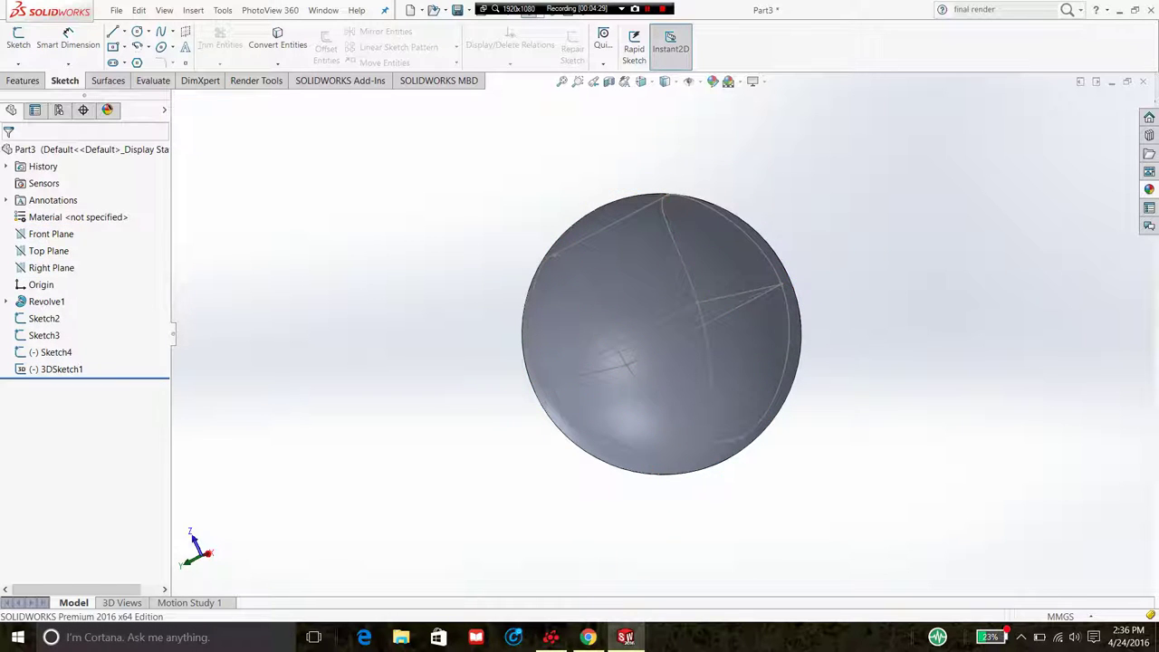
pyautogui.press('Left')
pyautogui.press('Left')
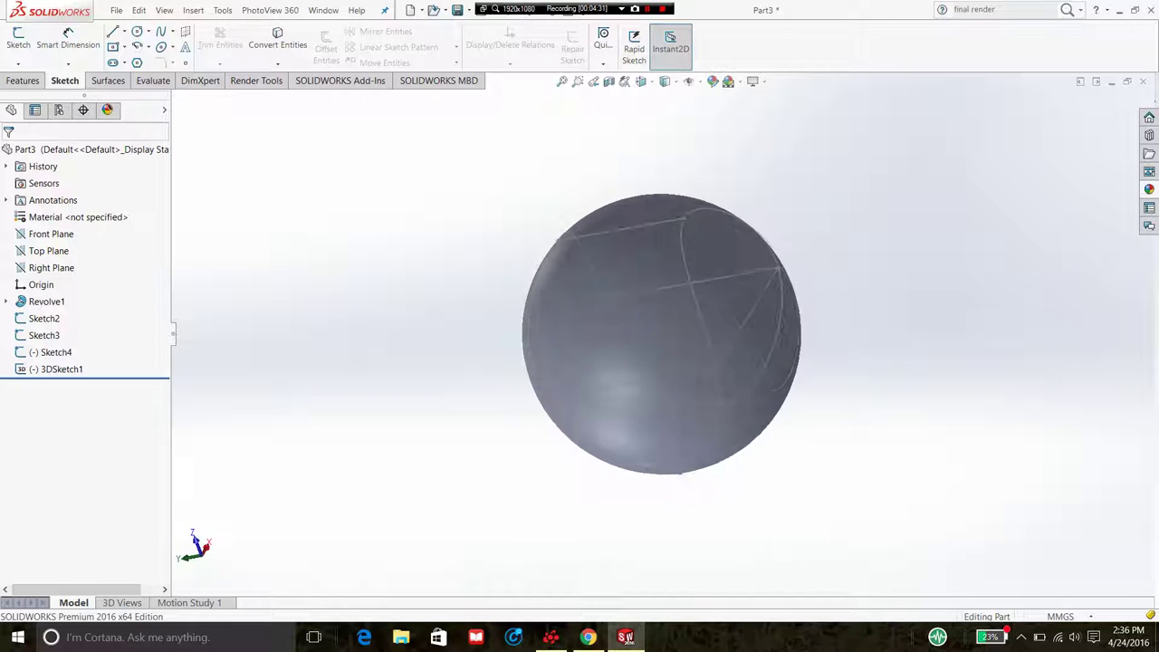
pyautogui.click(23, 80)
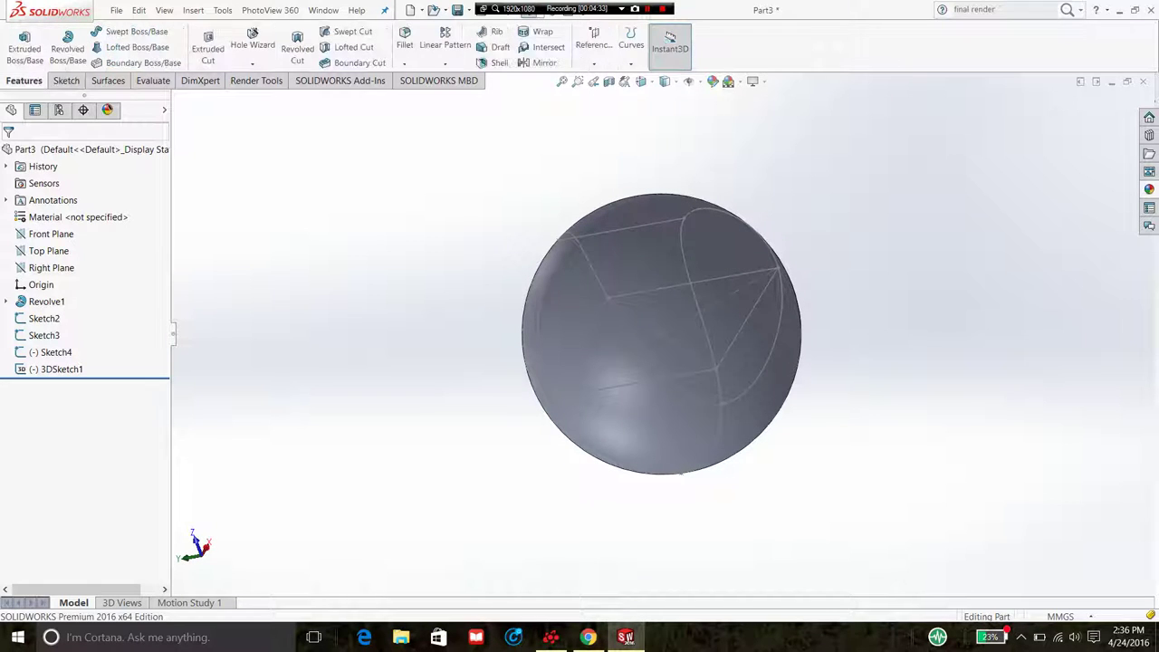
# - Cut-sweep a 3.5 mm circular profile along the 3D seam curve to form Cut-Sweep1
pyautogui.click(349, 31)
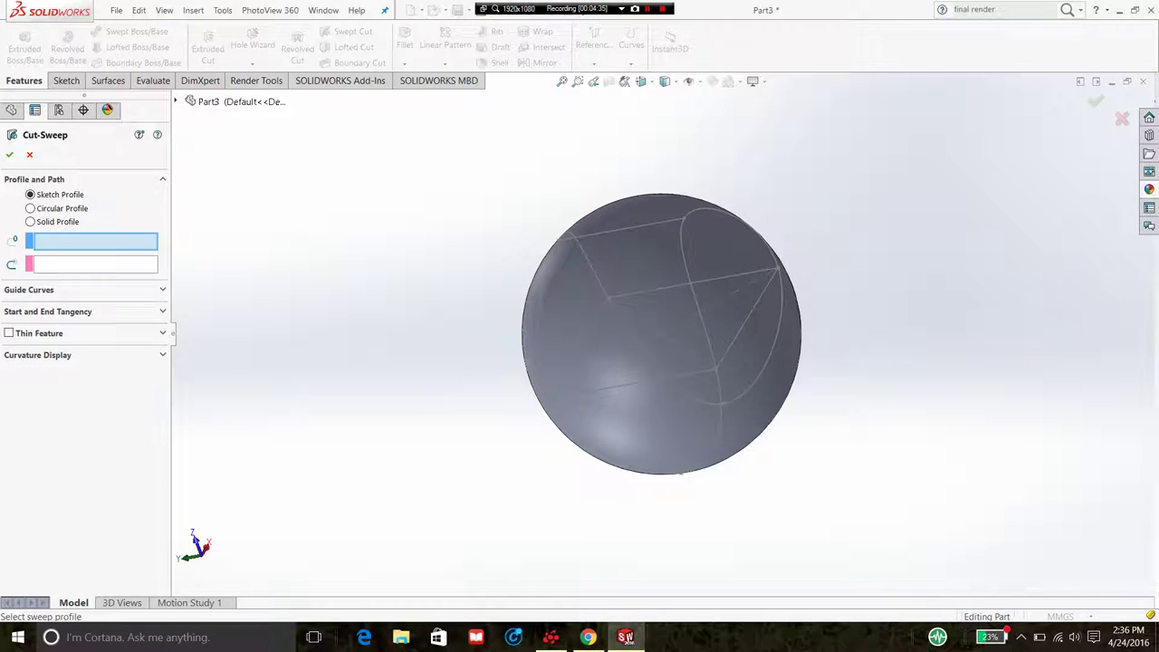
pyautogui.click(30, 208)
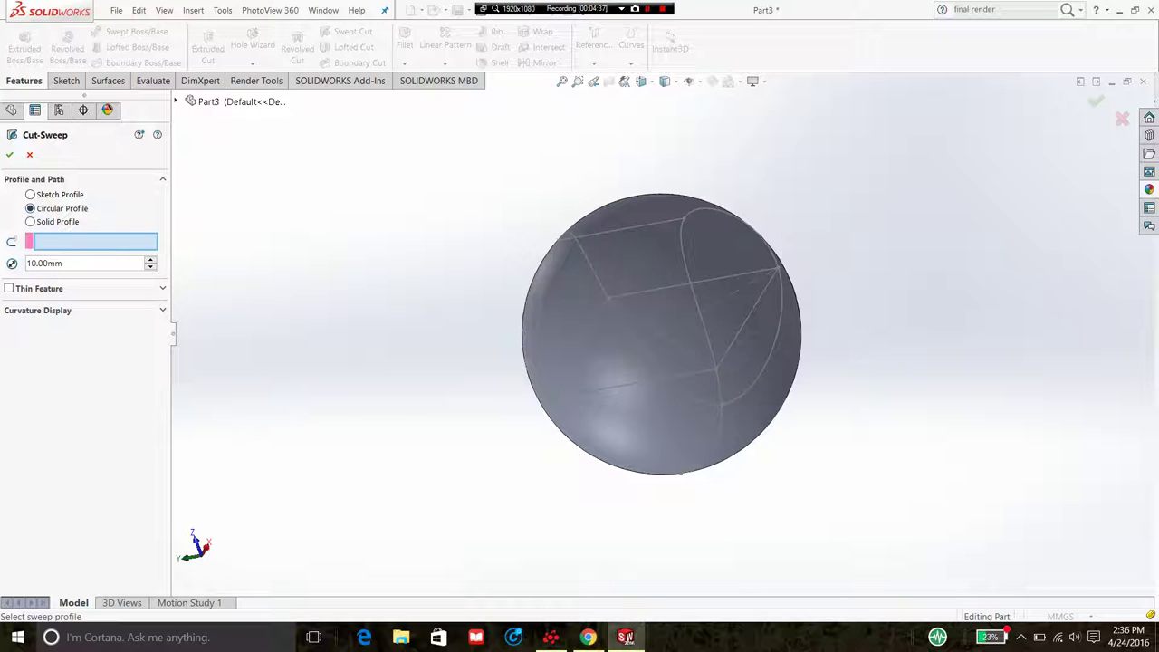
pyautogui.click(725, 211)
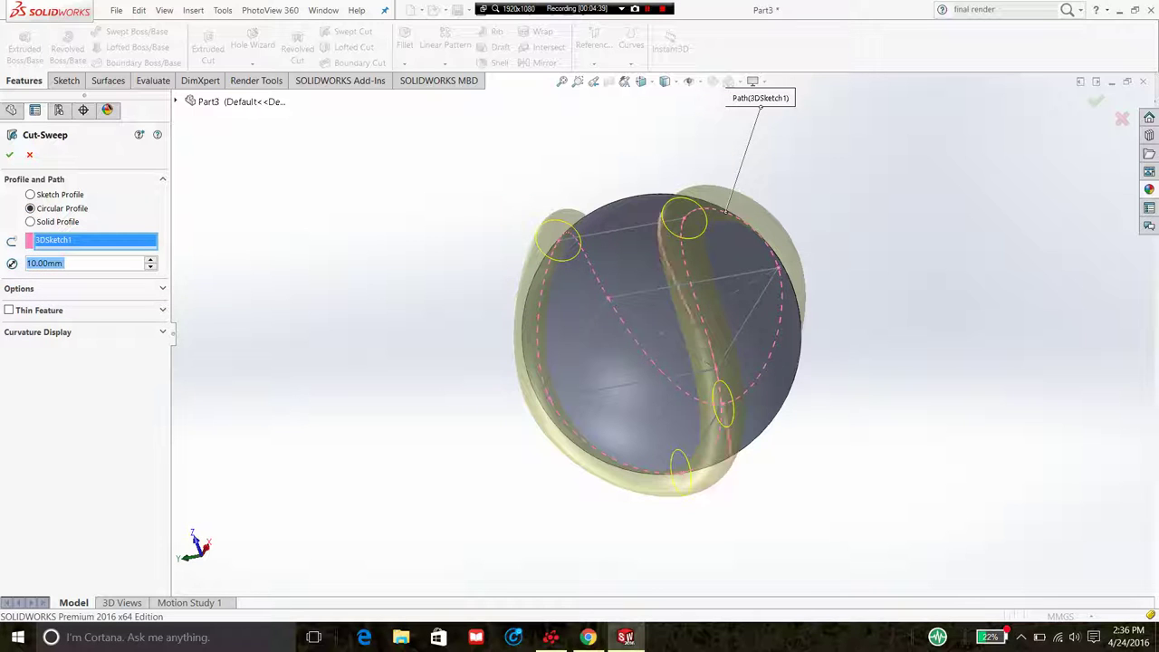
pyautogui.write('3')
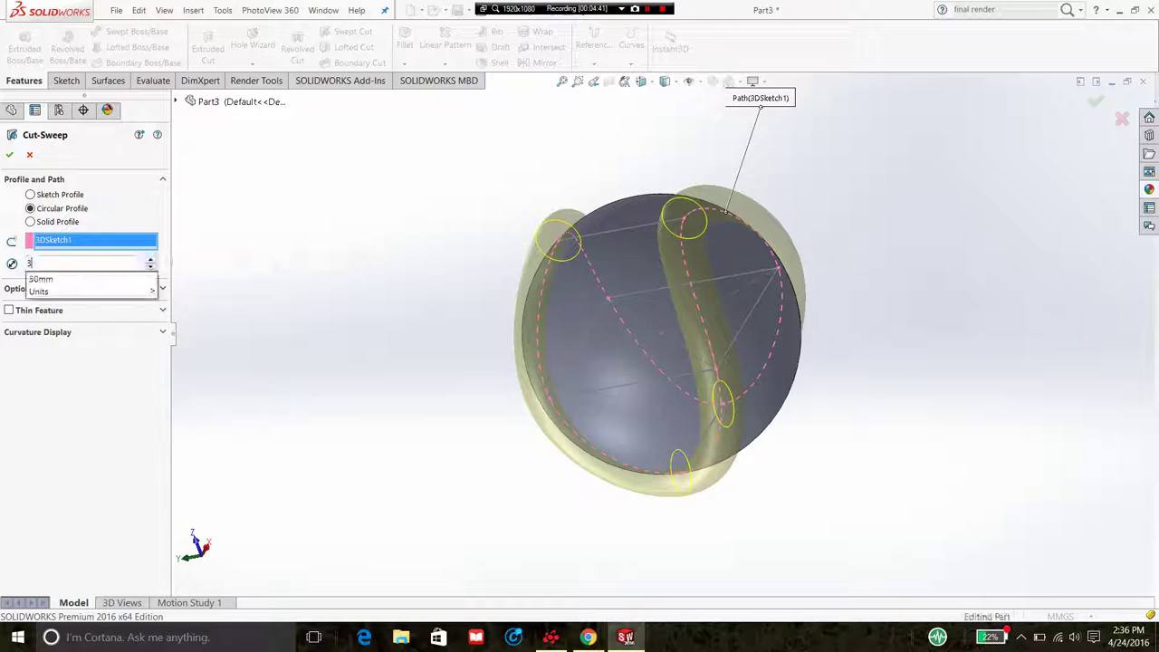
pyautogui.press('Return')
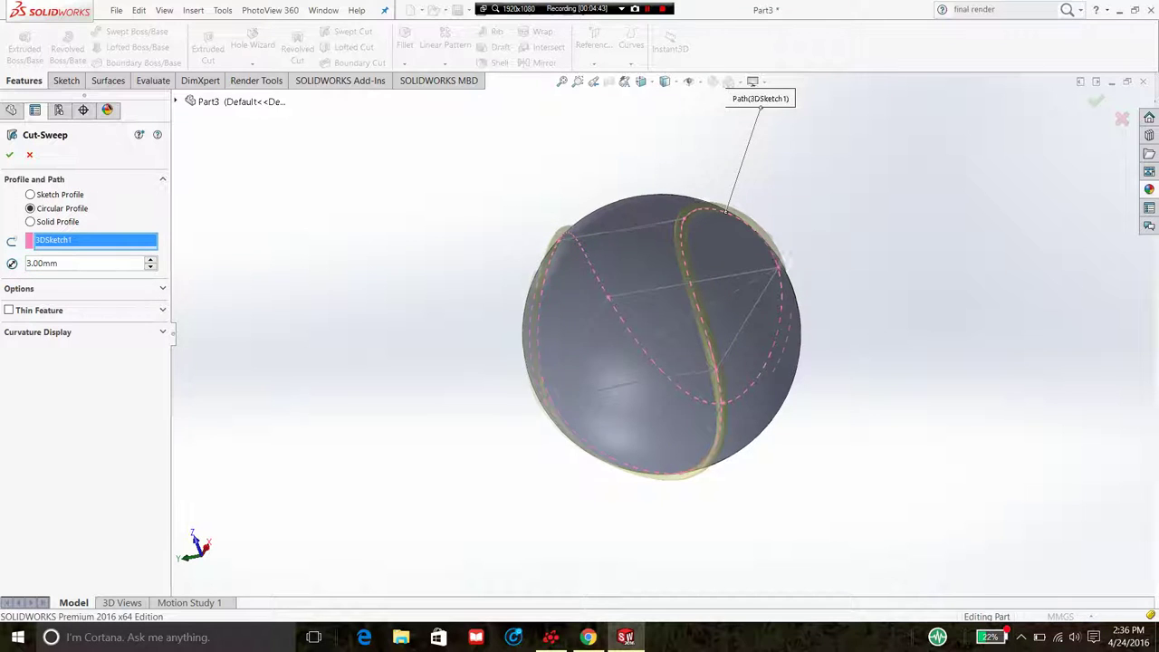
pyautogui.moveTo(661, 335)
pyautogui.mouseDown(button='middle')
pyautogui.moveTo(634, 362)
pyautogui.moveTo(616, 345)
pyautogui.mouseUp(button='middle')
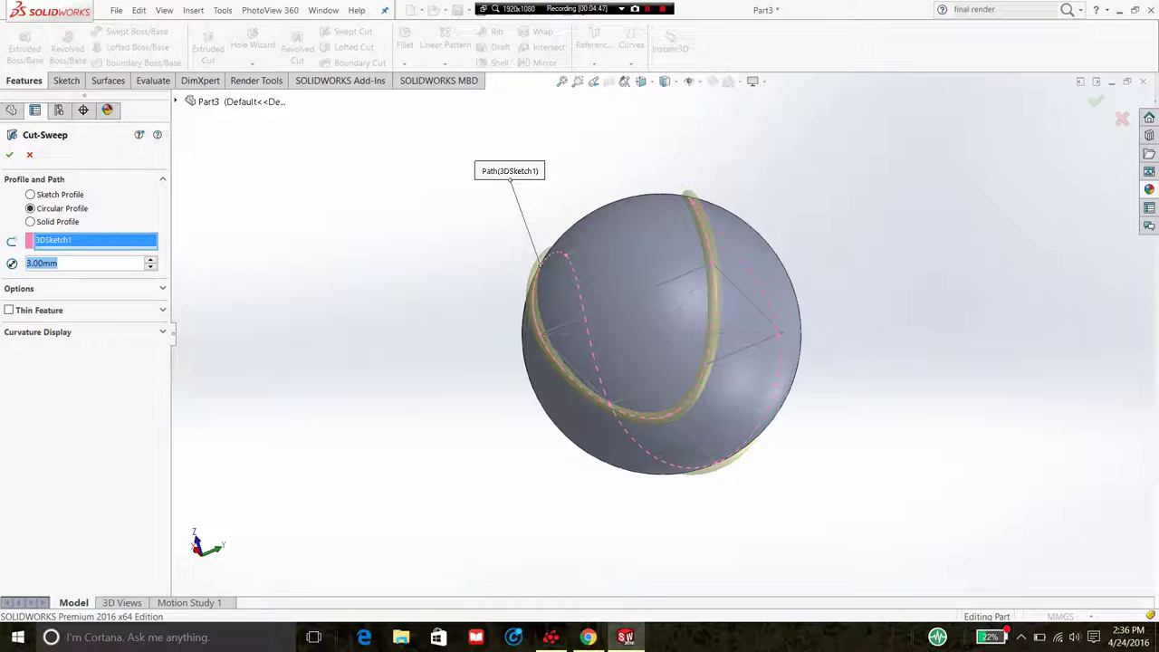
pyautogui.write('3.5')
pyautogui.press('Return')
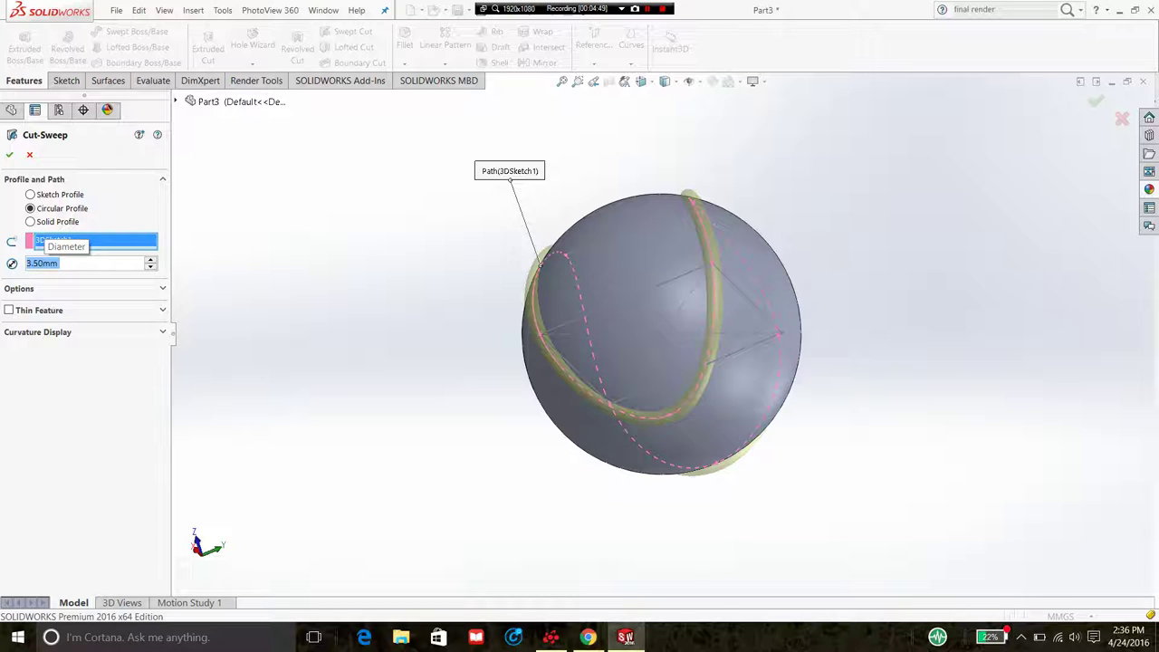
pyautogui.click(9, 154)
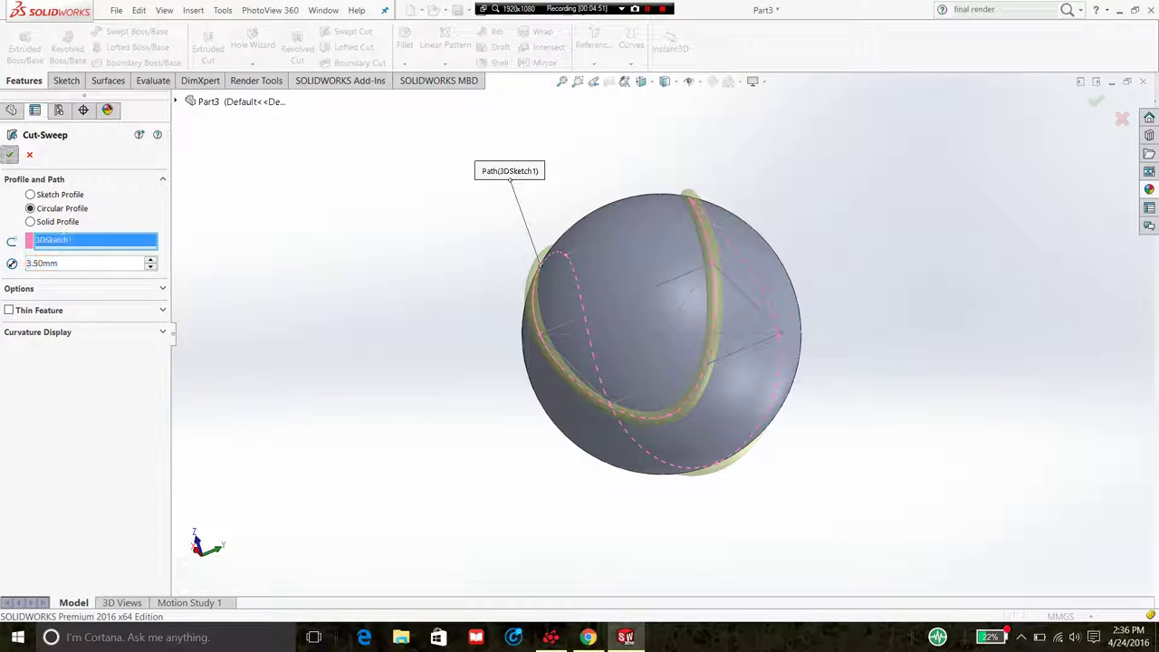
pyautogui.moveTo(661, 335); pyautogui.dragTo(571, 348, button='middle')
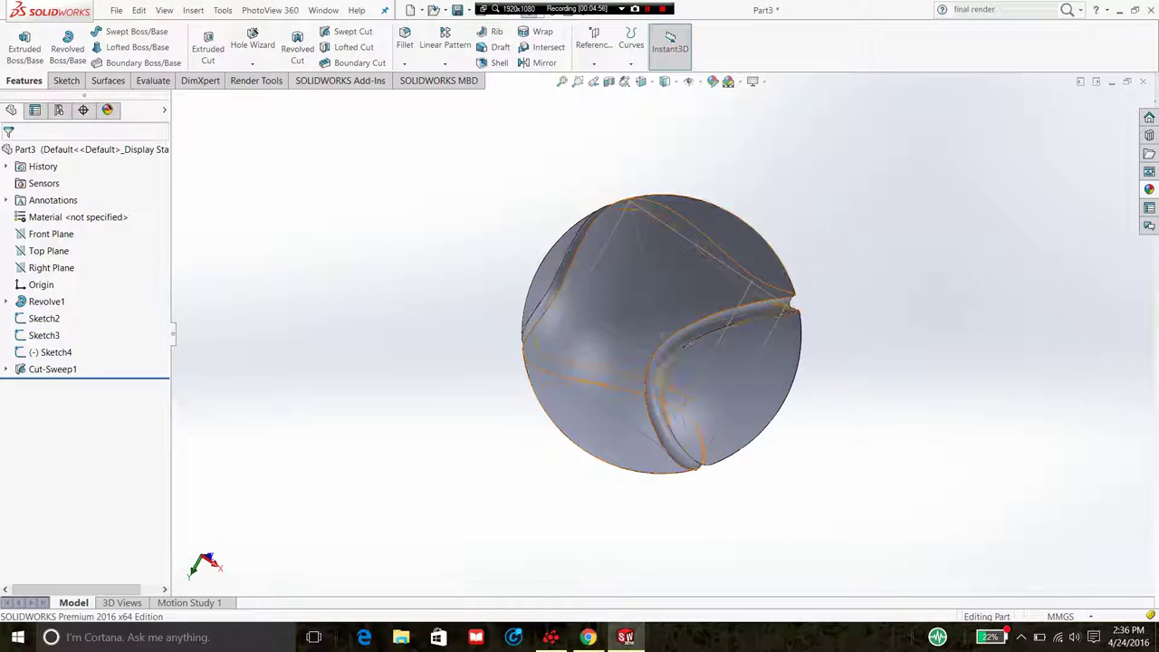
pyautogui.click(698, 366)
pyautogui.rightClick(683, 300)
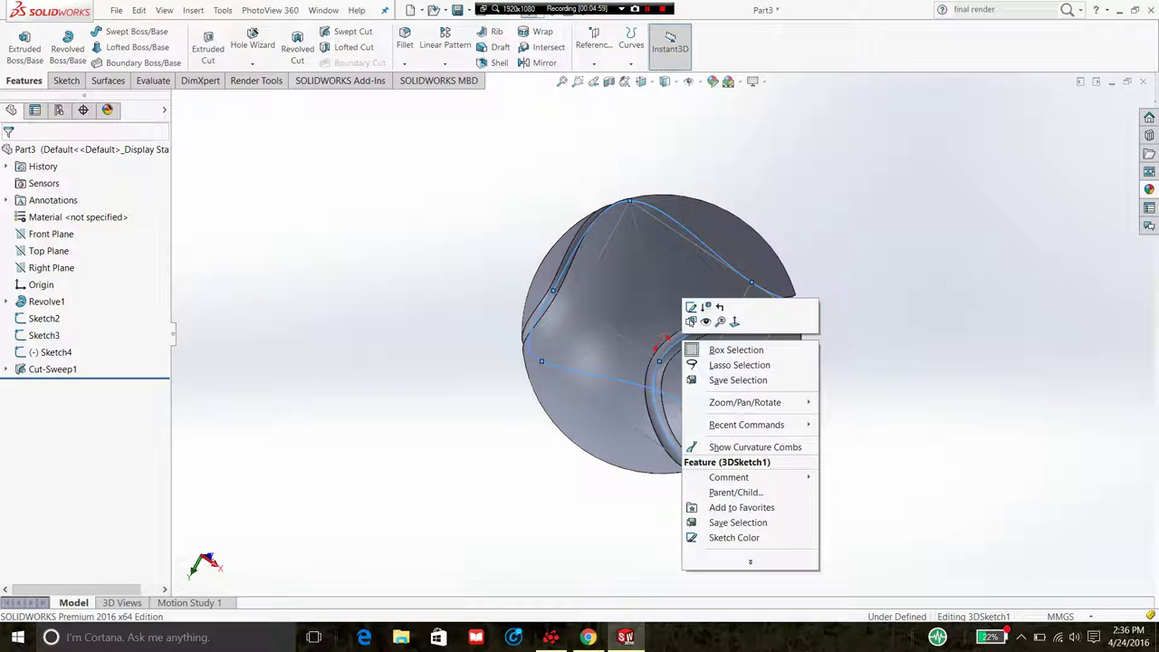
pyautogui.press('Escape')
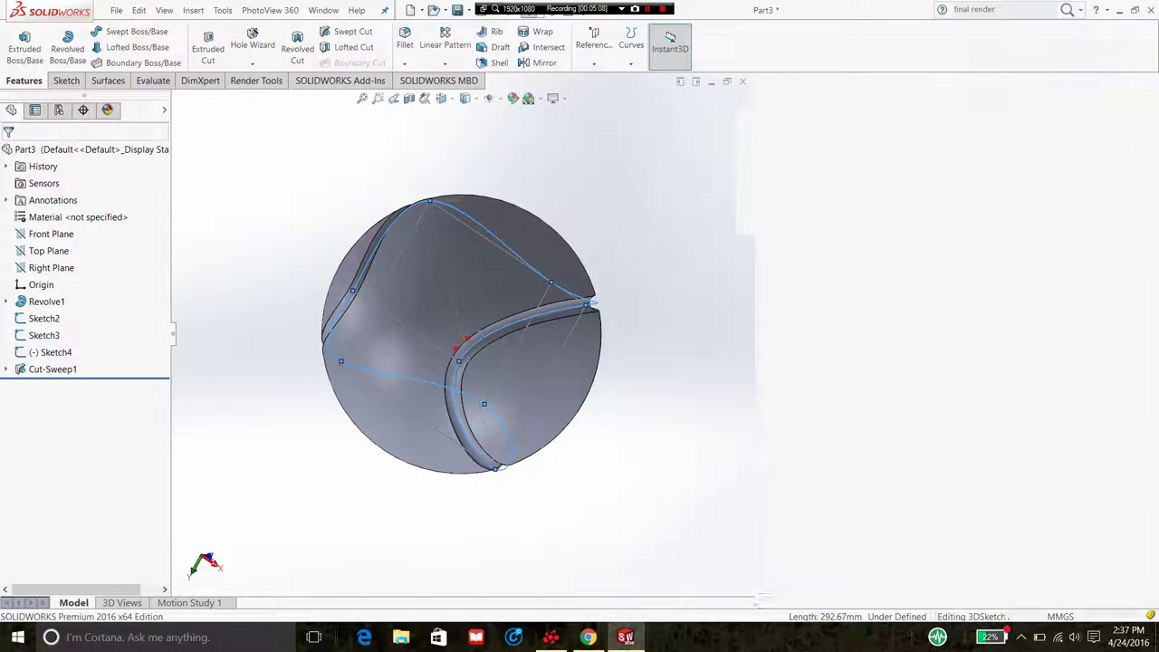
pyautogui.moveTo(906, 78); pyautogui.dragTo(821, 299)
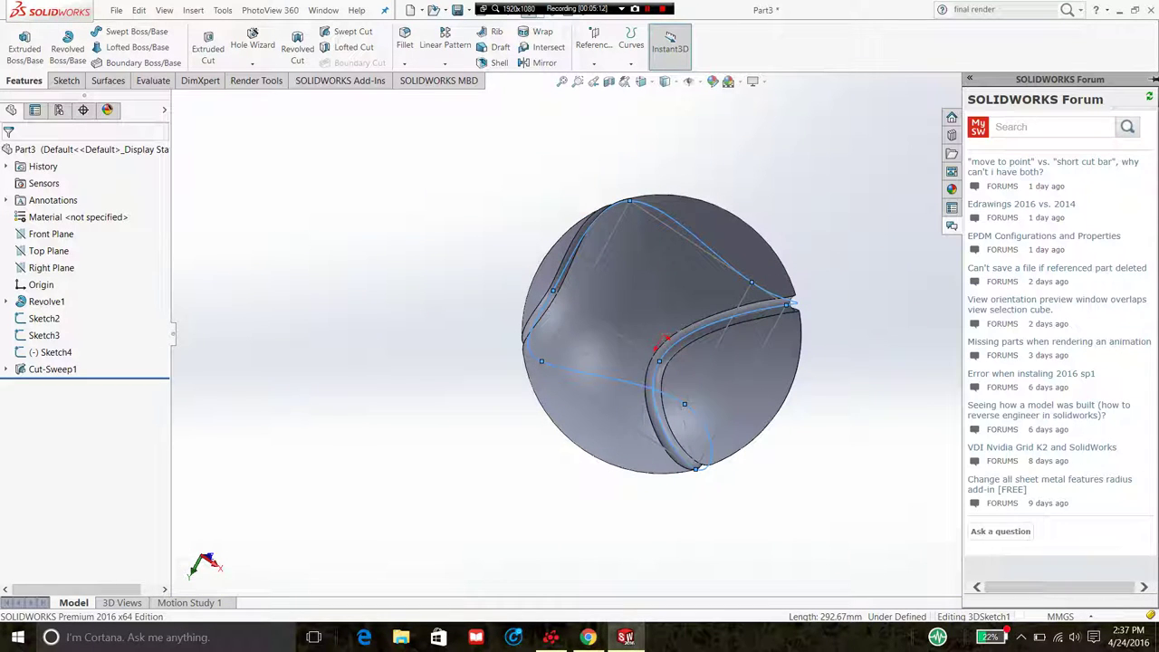
pyautogui.hotkey('ctrl', 'b')
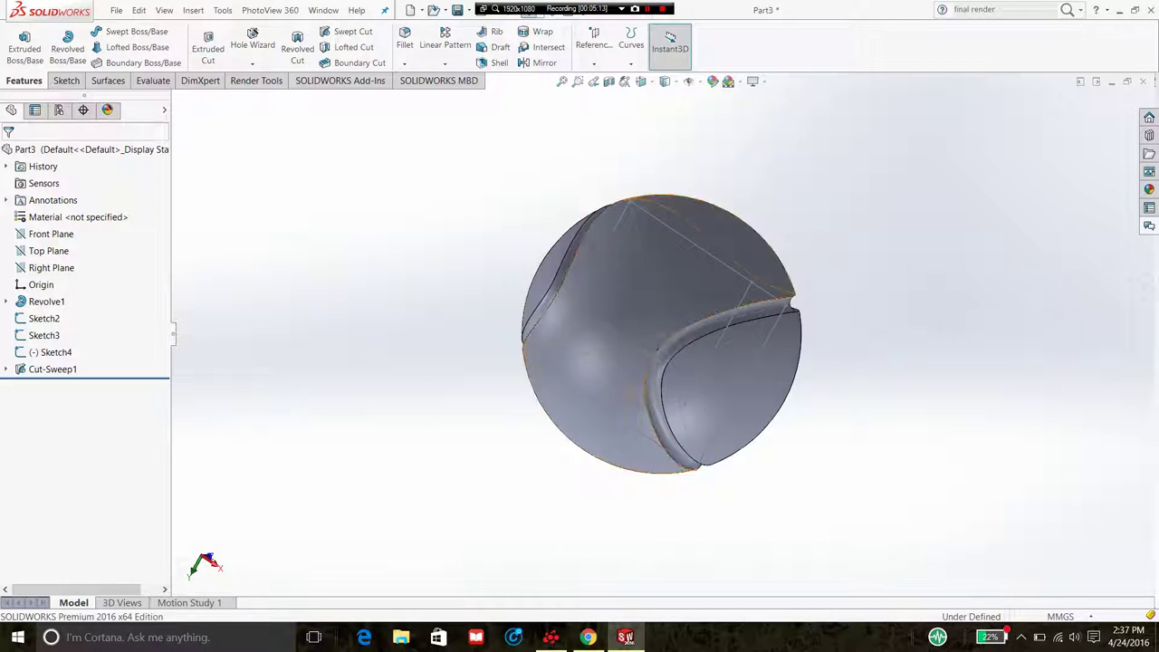
pyautogui.click(748, 288)
pyautogui.click(781, 305)
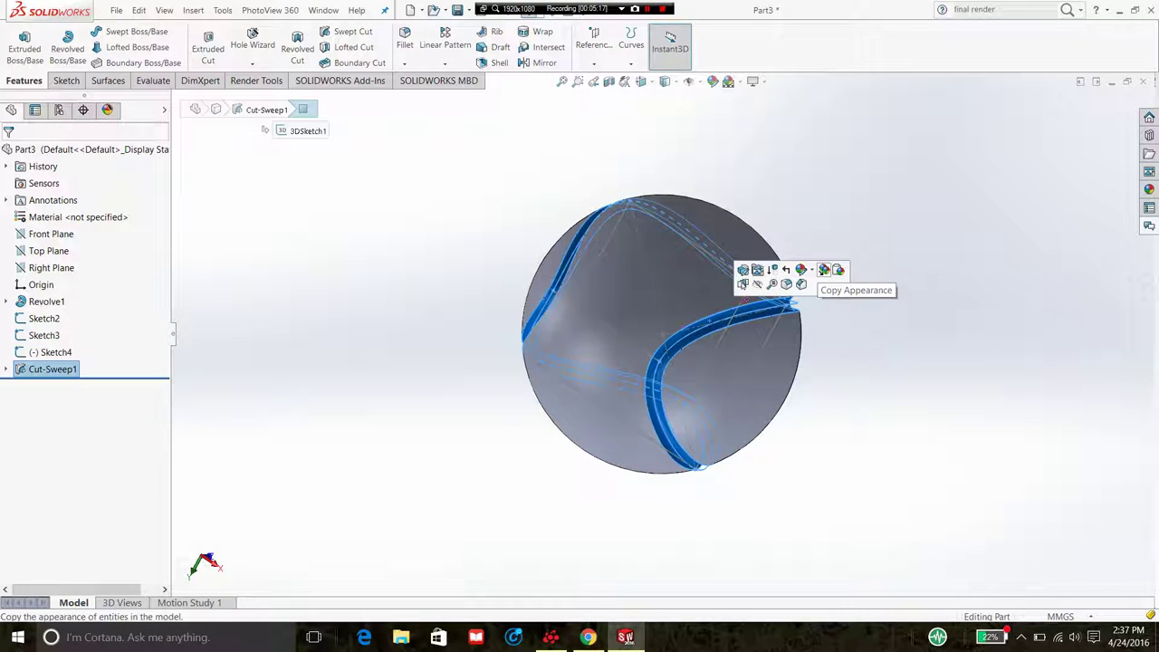
# - Confirm the Cut-Sweep1 groove appearance, keeping the seam grey
pyautogui.click(801, 269)
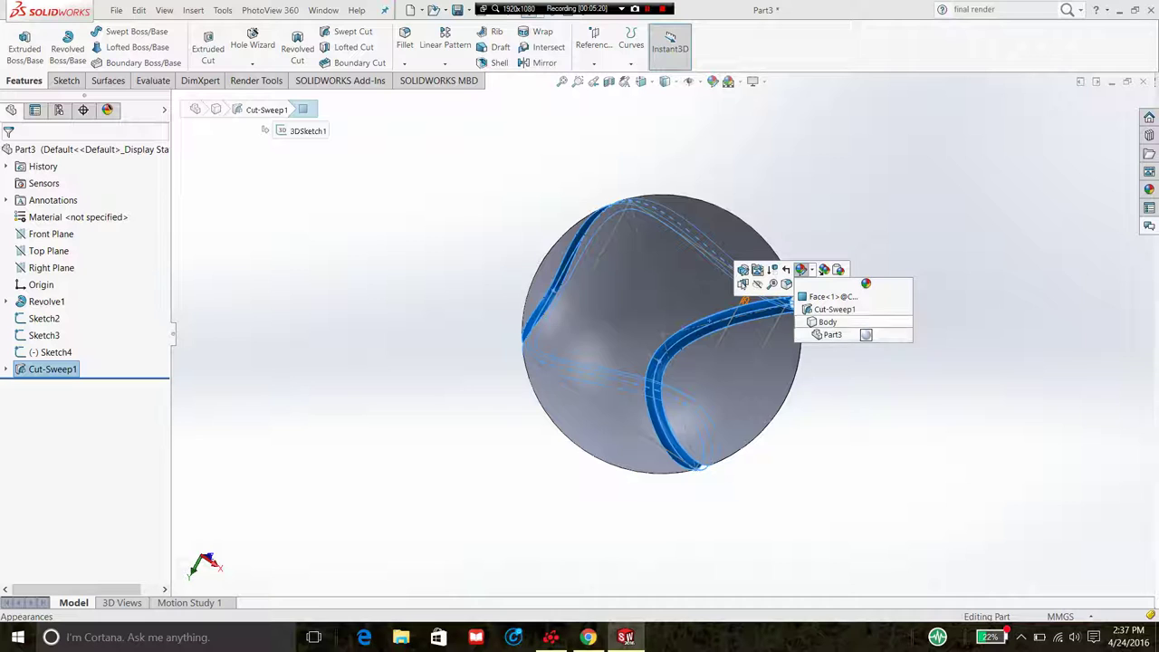
pyautogui.click(831, 309)
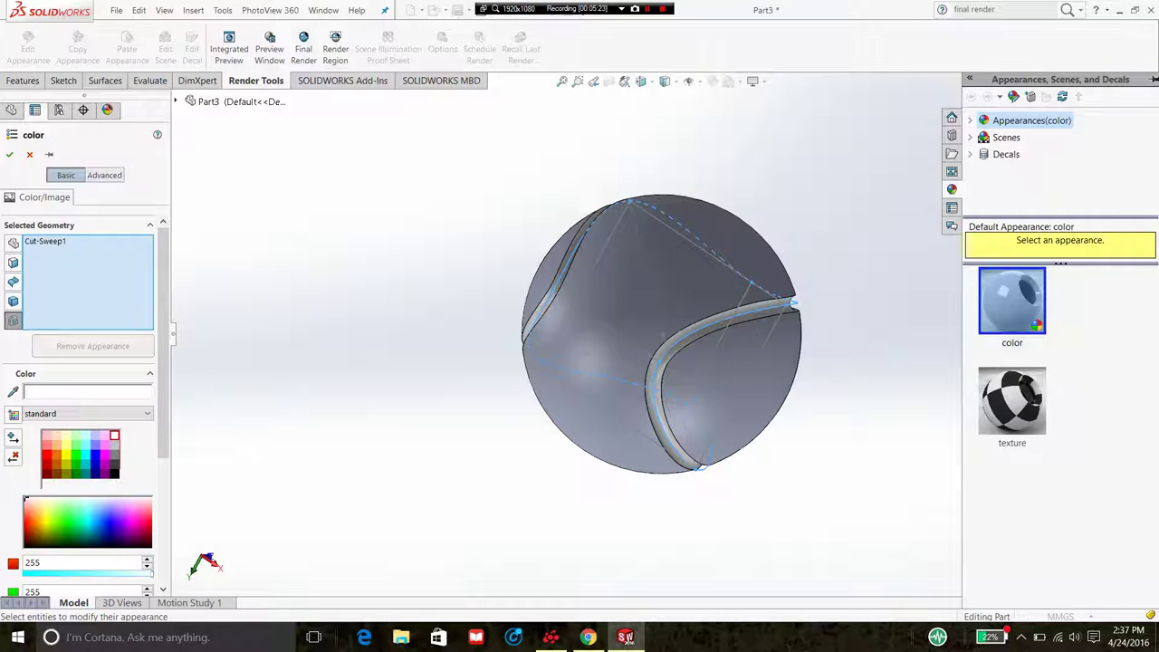
pyautogui.click(9, 154)
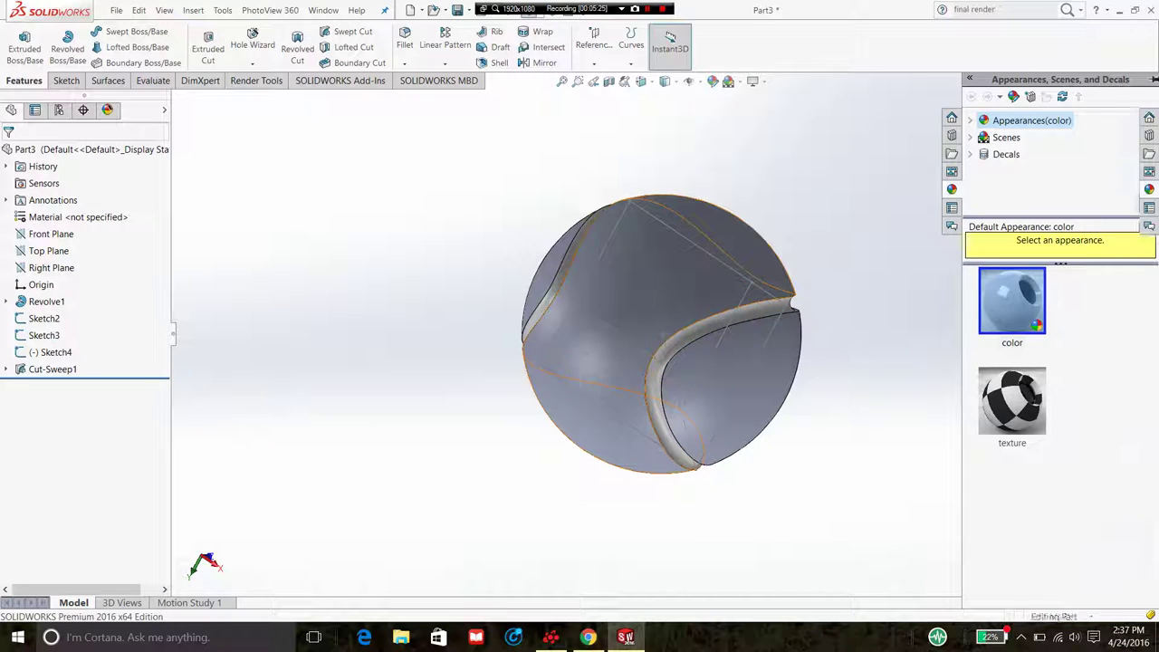
pyautogui.click(697, 288)
# - Colour the Revolve1 body lime green (RGB 156, 255, 56) from the colour spectrum
pyautogui.click(743, 264)
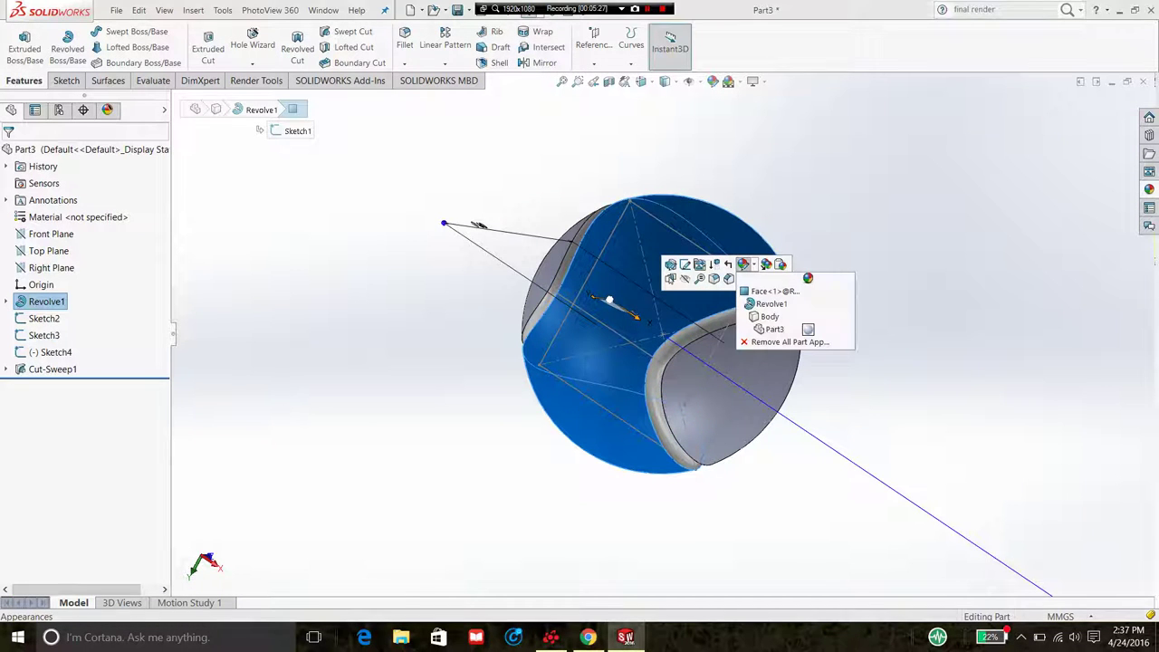
pyautogui.click(770, 303)
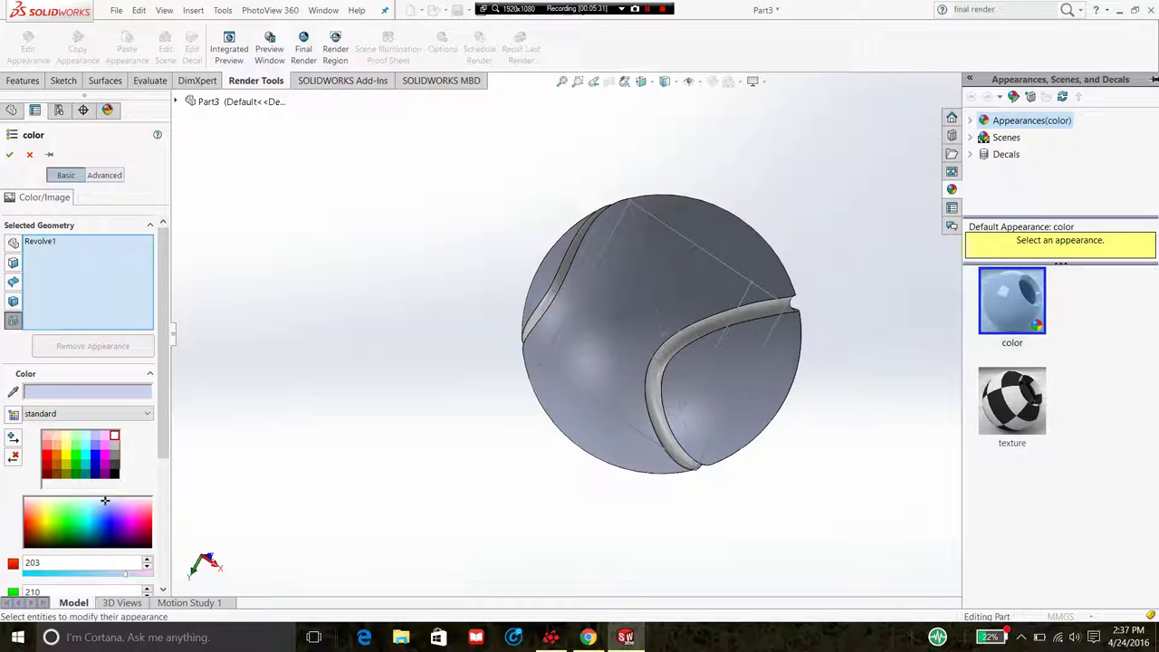
pyautogui.scroll(-3, 81, 407)
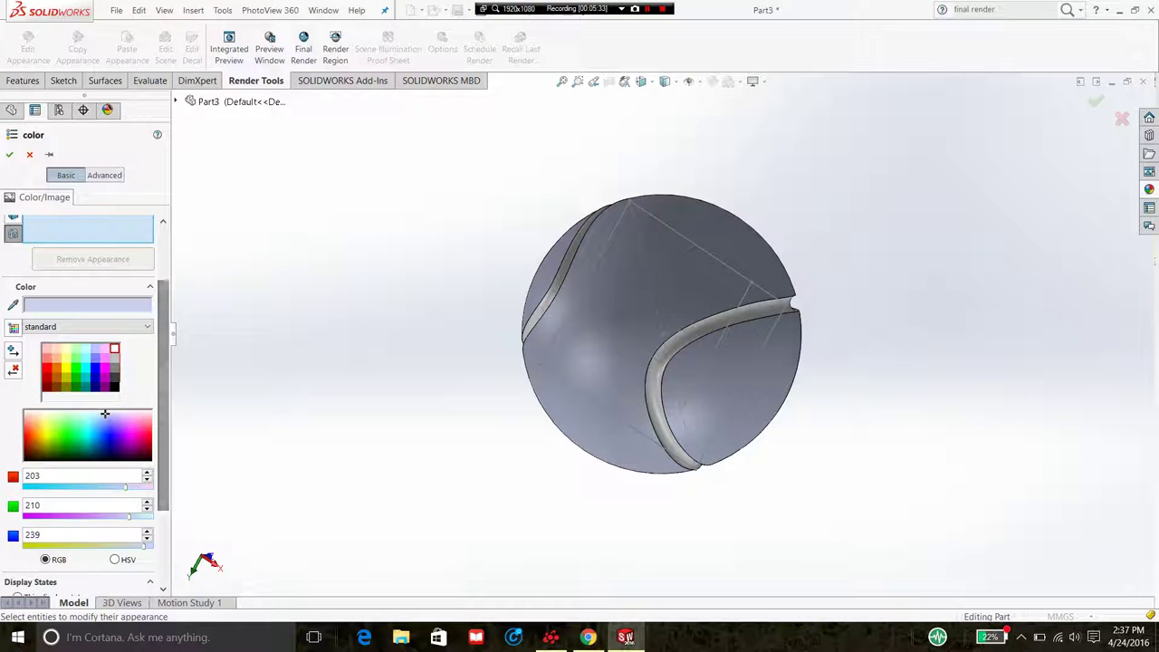
pyautogui.click(57, 431)
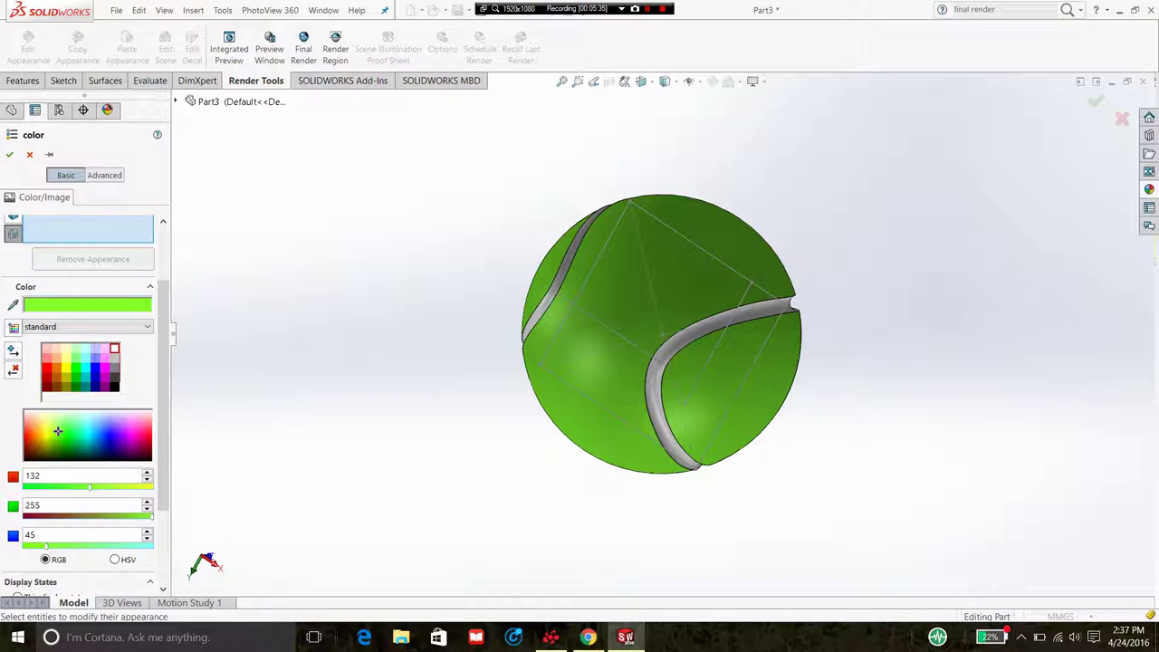
pyautogui.click(57, 438)
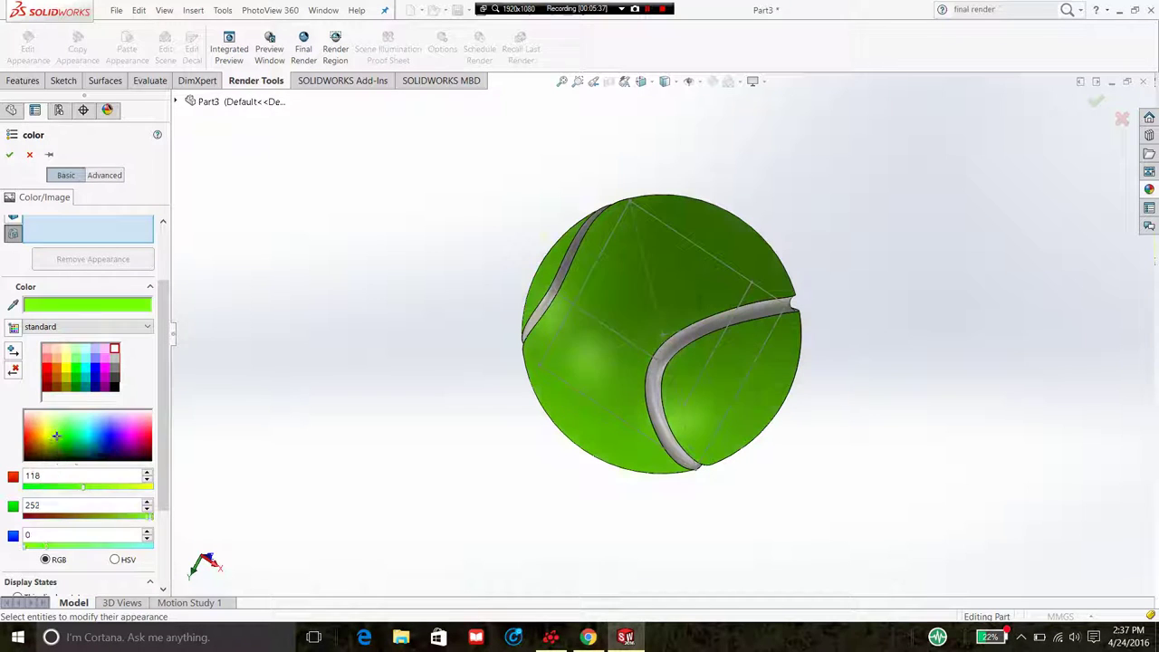
pyautogui.click(53, 432)
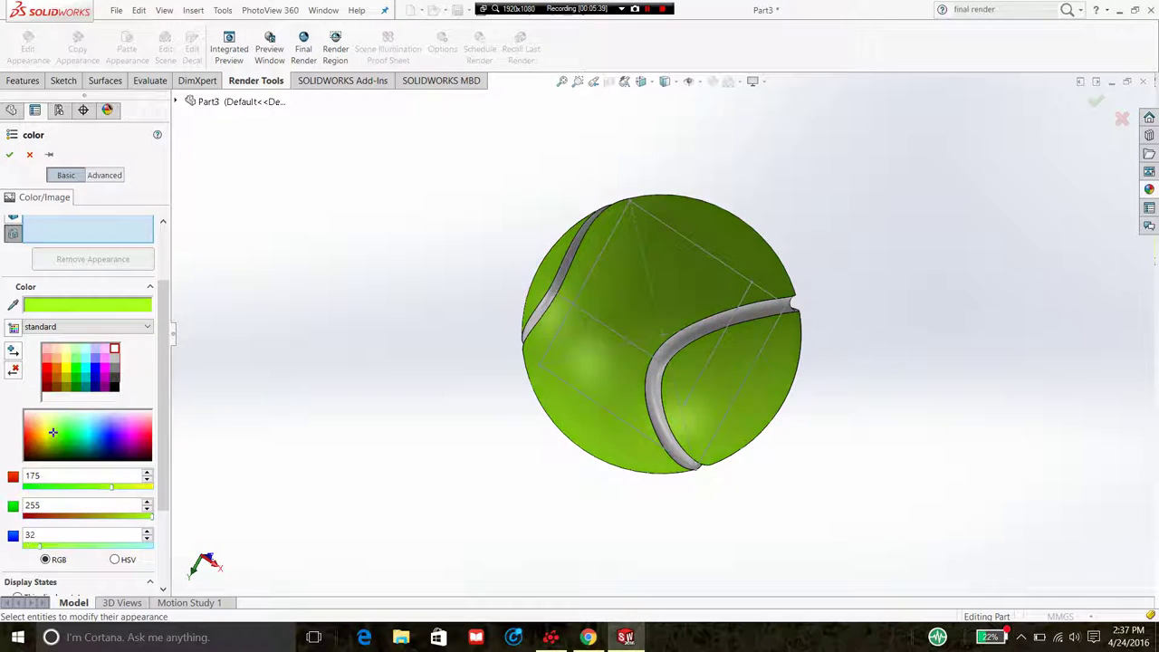
pyautogui.click(49, 431)
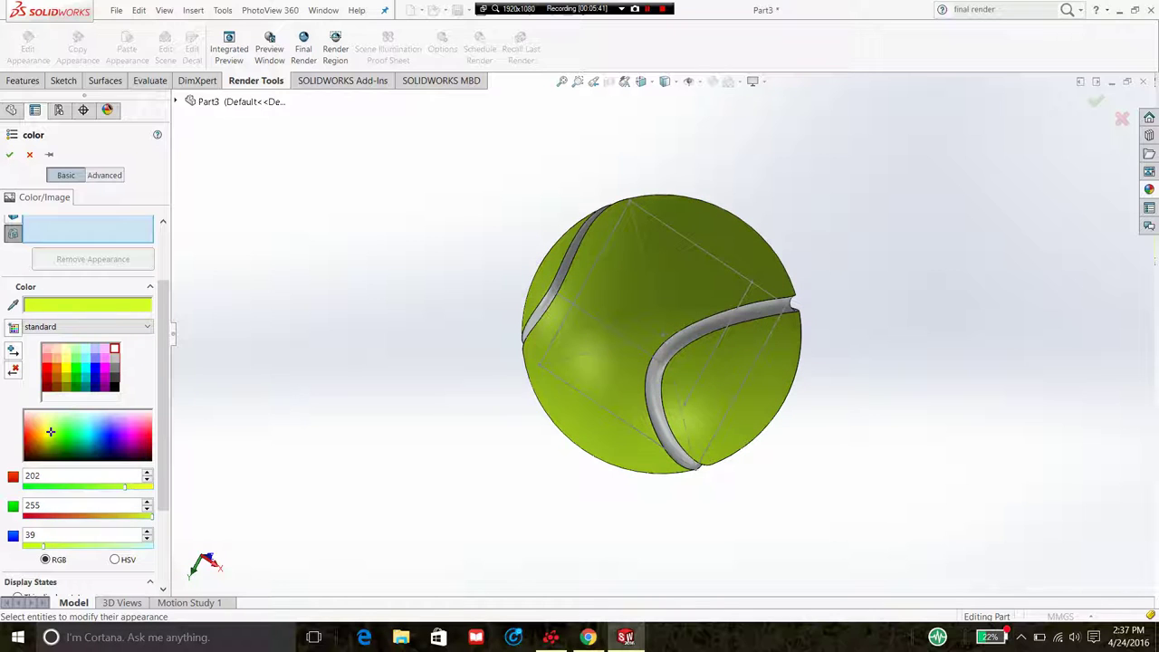
pyautogui.click(51, 435)
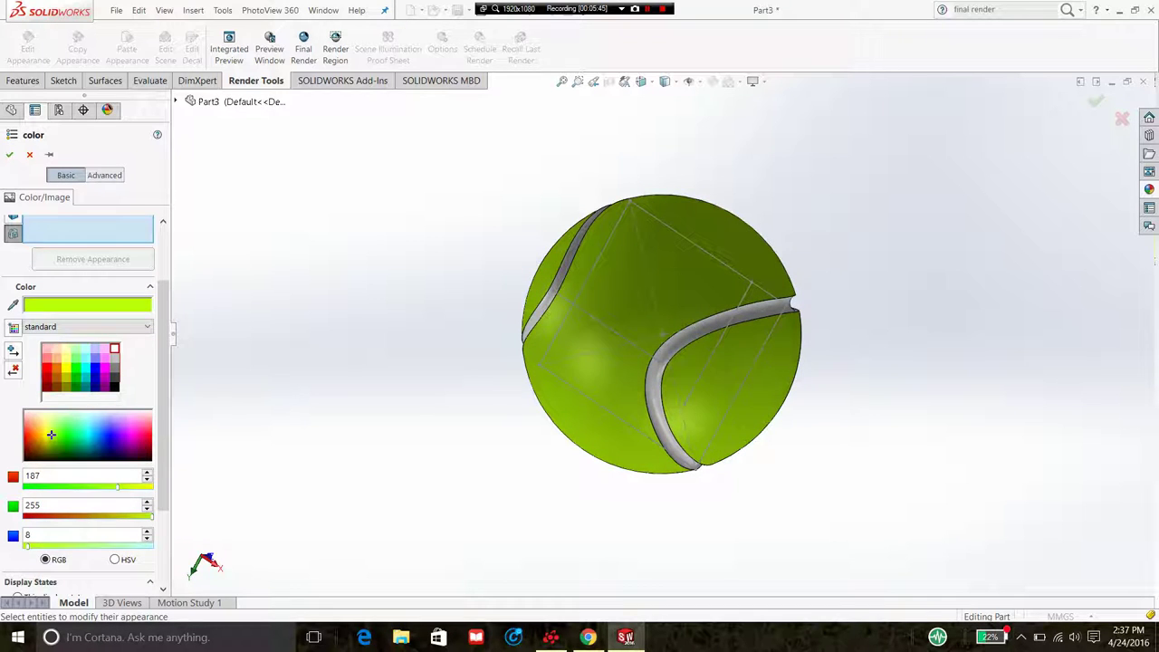
pyautogui.click(49, 436)
pyautogui.click(53, 434)
pyautogui.click(53, 426)
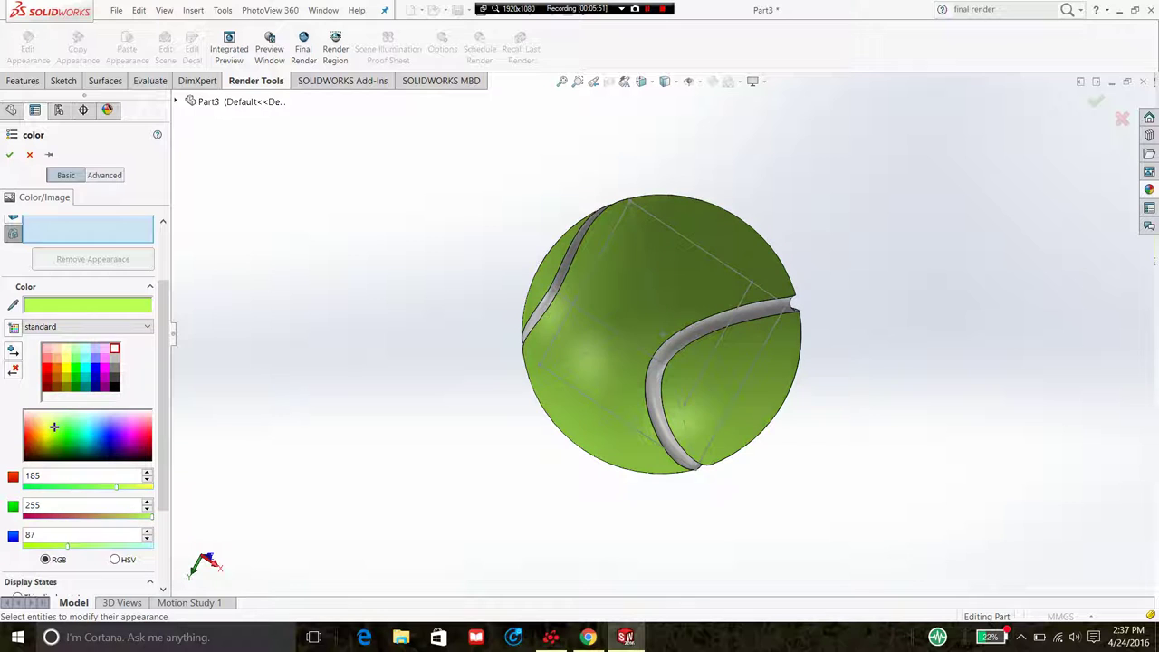
pyautogui.click(56, 430)
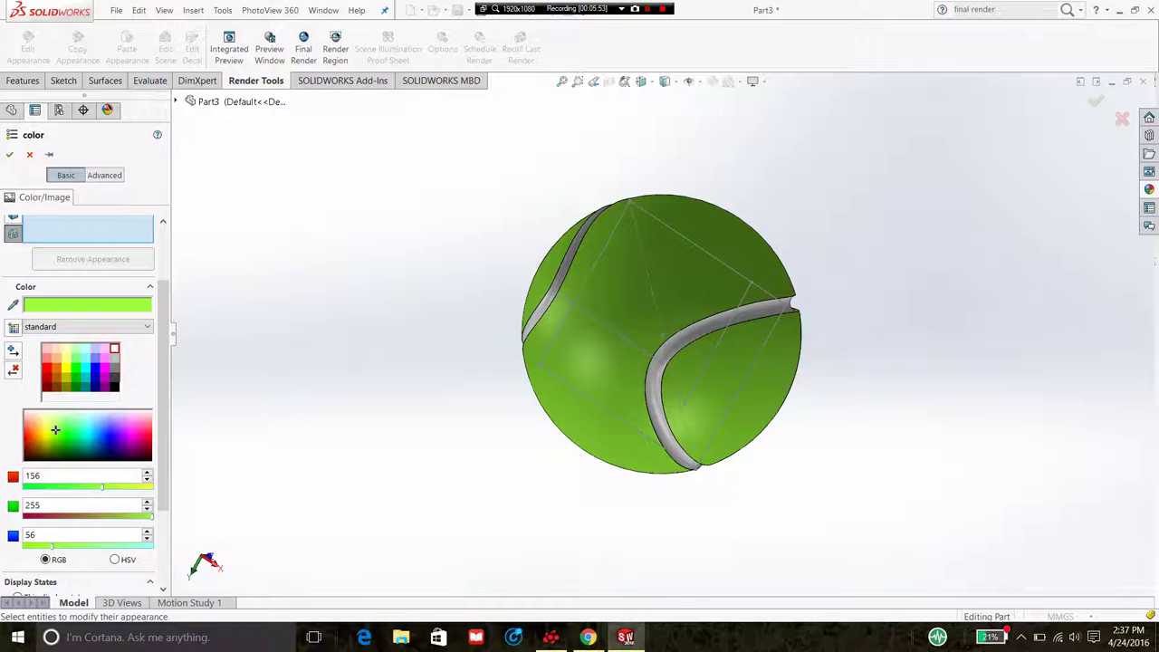
# - Apply the green colour, then hide Sketch2, Sketch3 and Sketch4
pyautogui.click(9, 154)
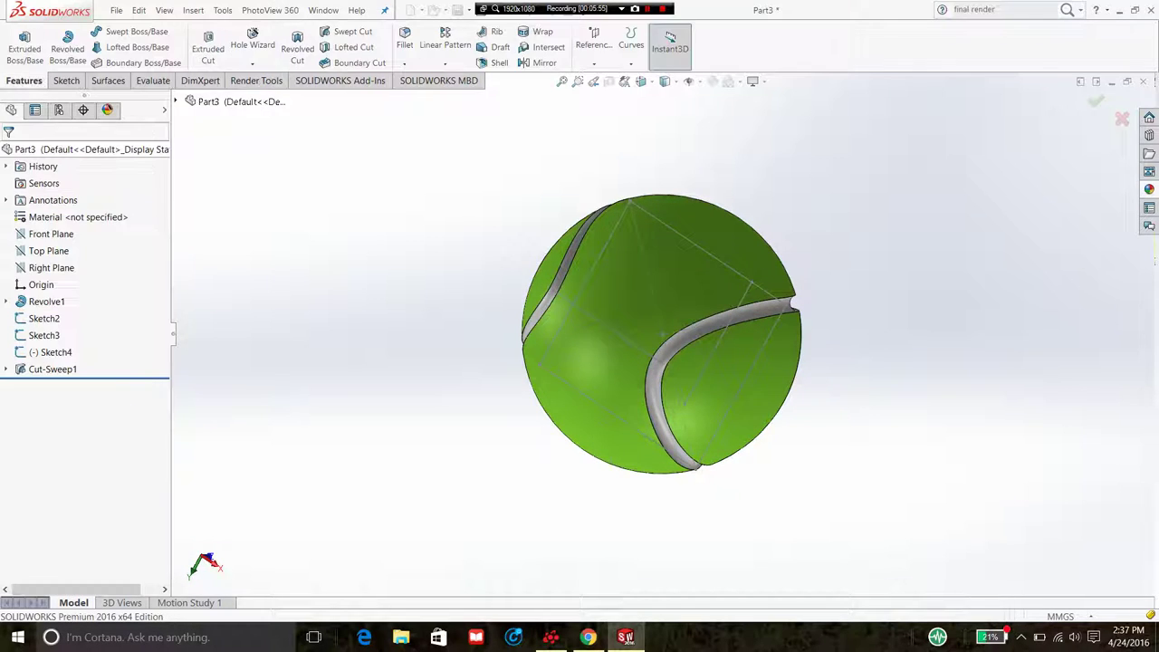
pyautogui.click(43, 318)
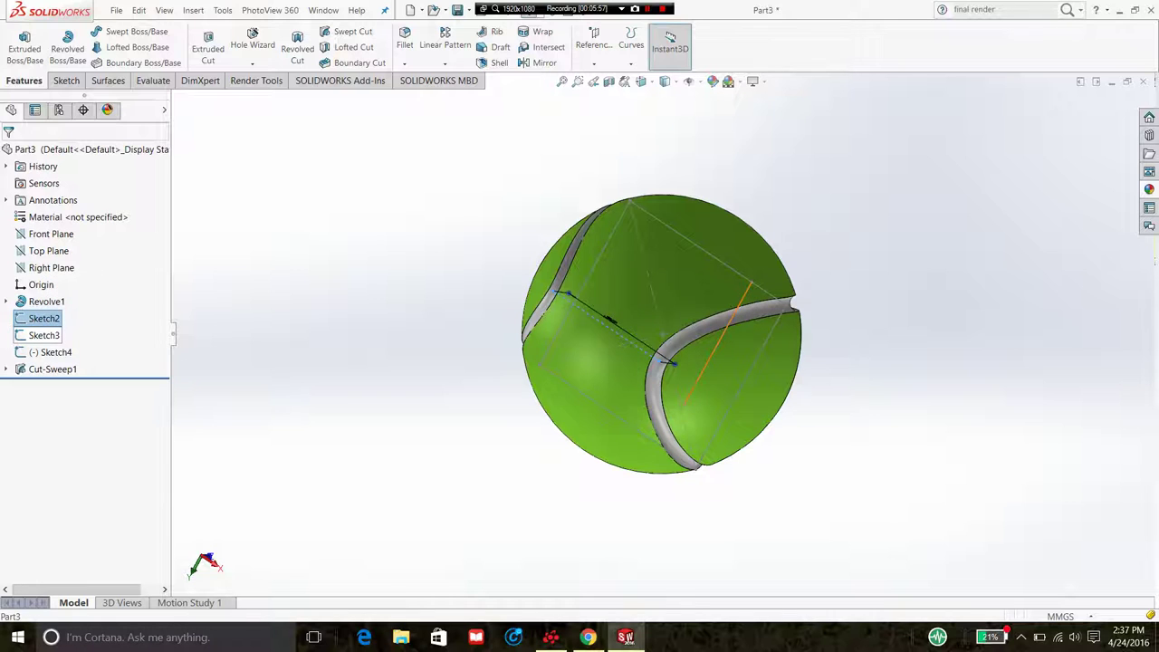
pyautogui.keyDown('ctrl'); pyautogui.click(44, 335); pyautogui.keyUp('ctrl')
pyautogui.keyDown('ctrl'); pyautogui.click(51, 352); pyautogui.keyUp('ctrl')
pyautogui.rightClick(51, 353)
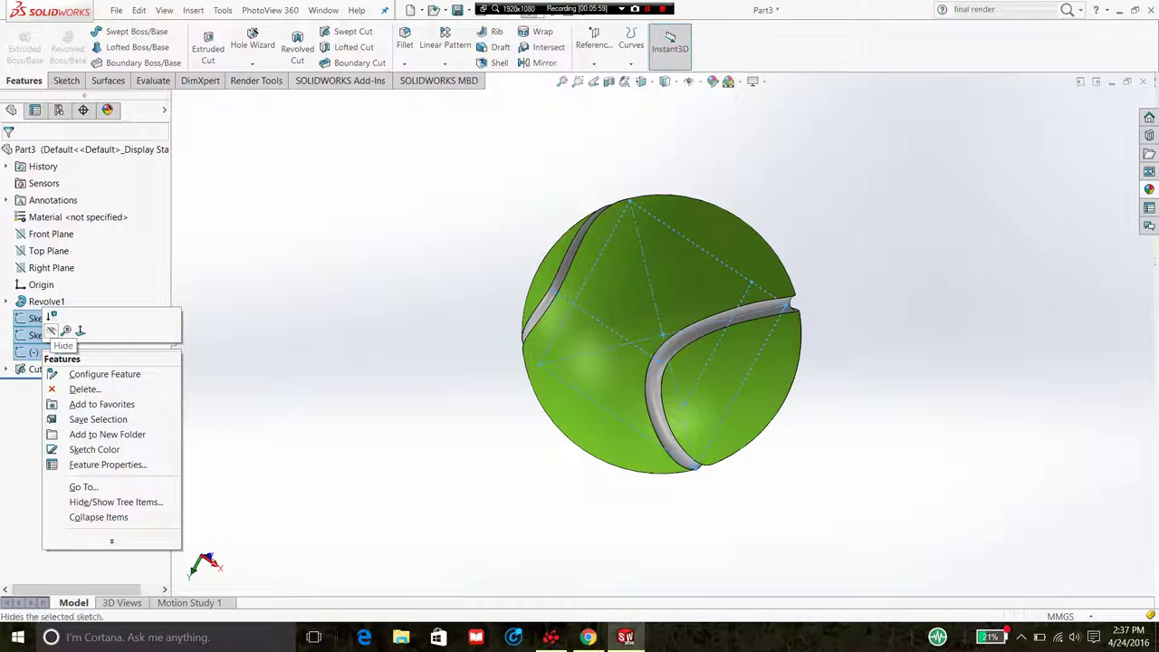
pyautogui.click(67, 328)
pyautogui.moveTo(689, 345); pyautogui.dragTo(597, 344, button='middle')
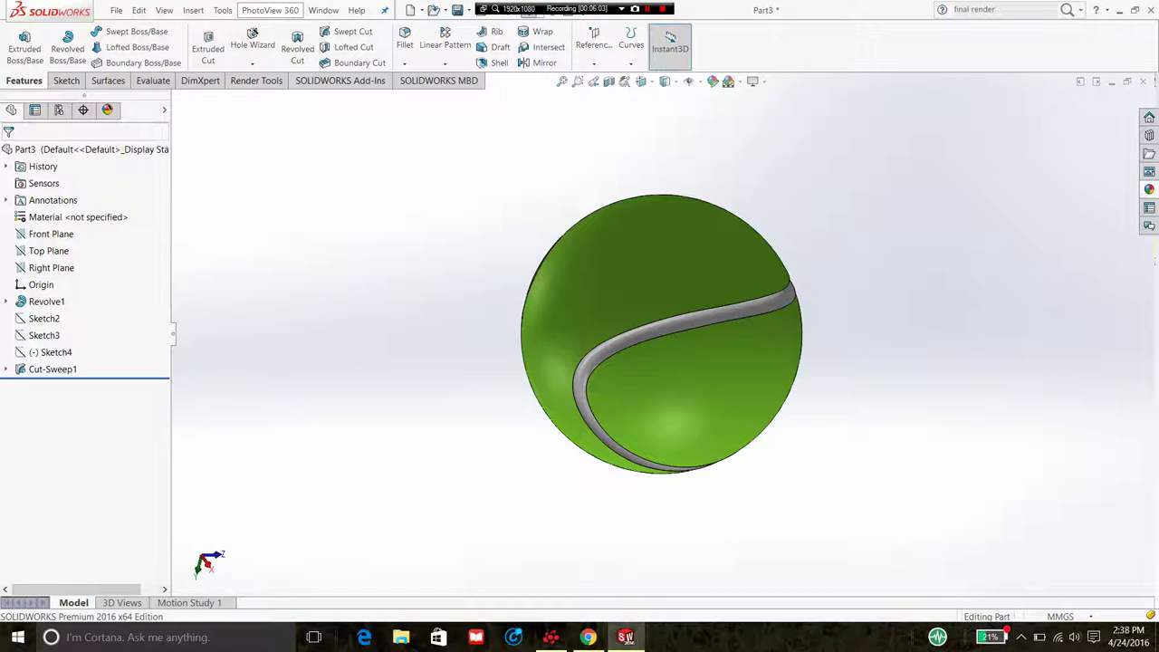
# - Run a PhotoView 360 Final Render of the tennis ball
pyautogui.click(270, 10)
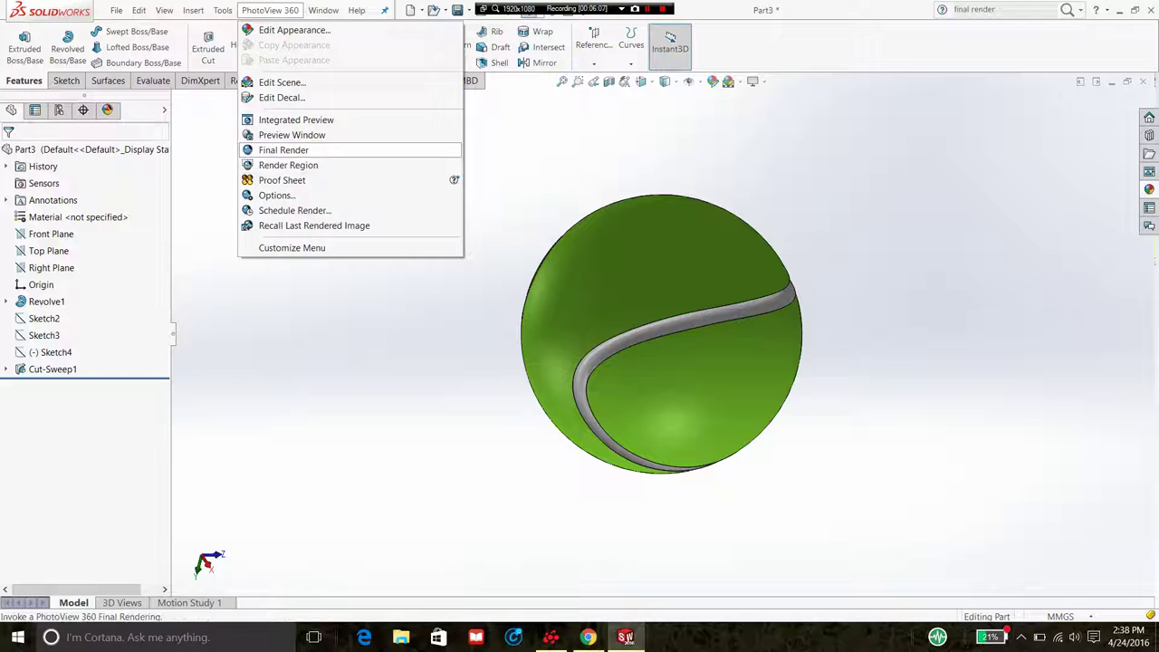
pyautogui.click(283, 150)
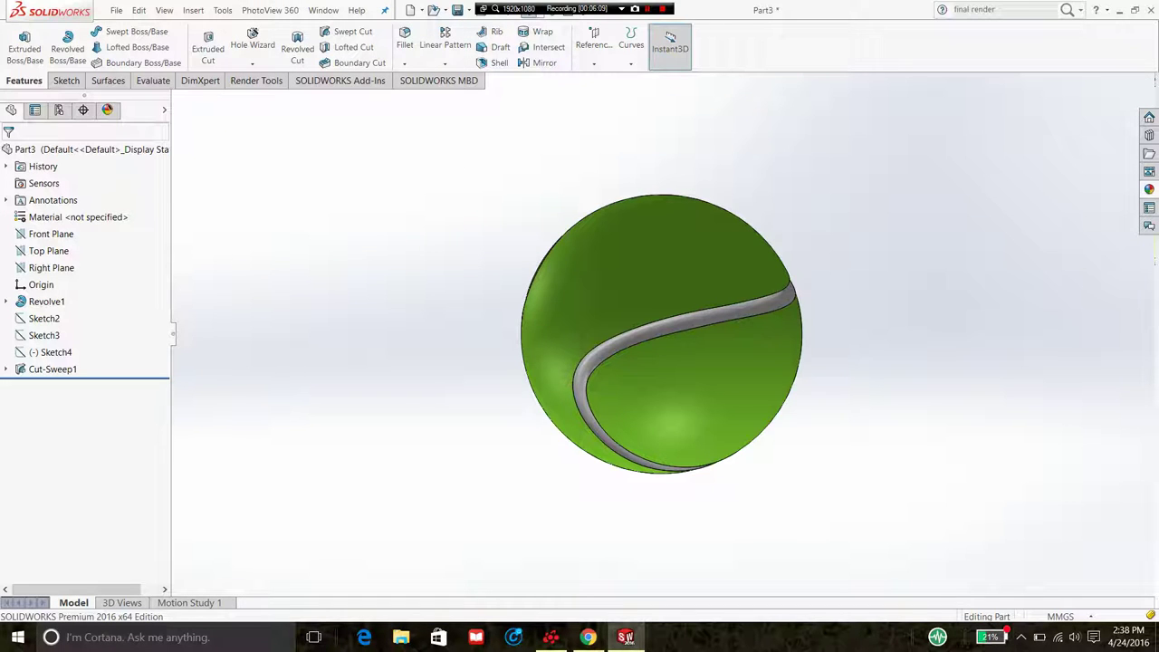